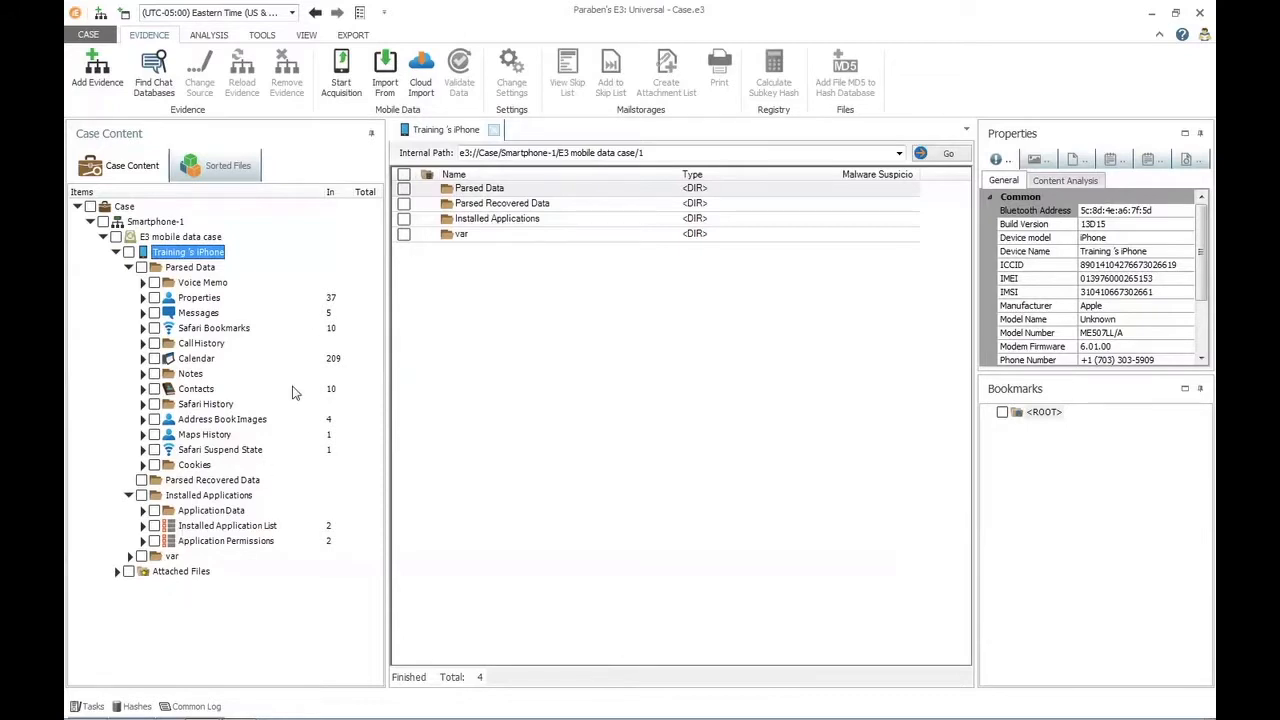
Start the Mobile Evidence Comparer and load the Smartphone-1 device file from Desktop's Sample Evidence\Smartphone-1 folder as the first case.
{"action": "left_click", "coordinate": [264, 35]}
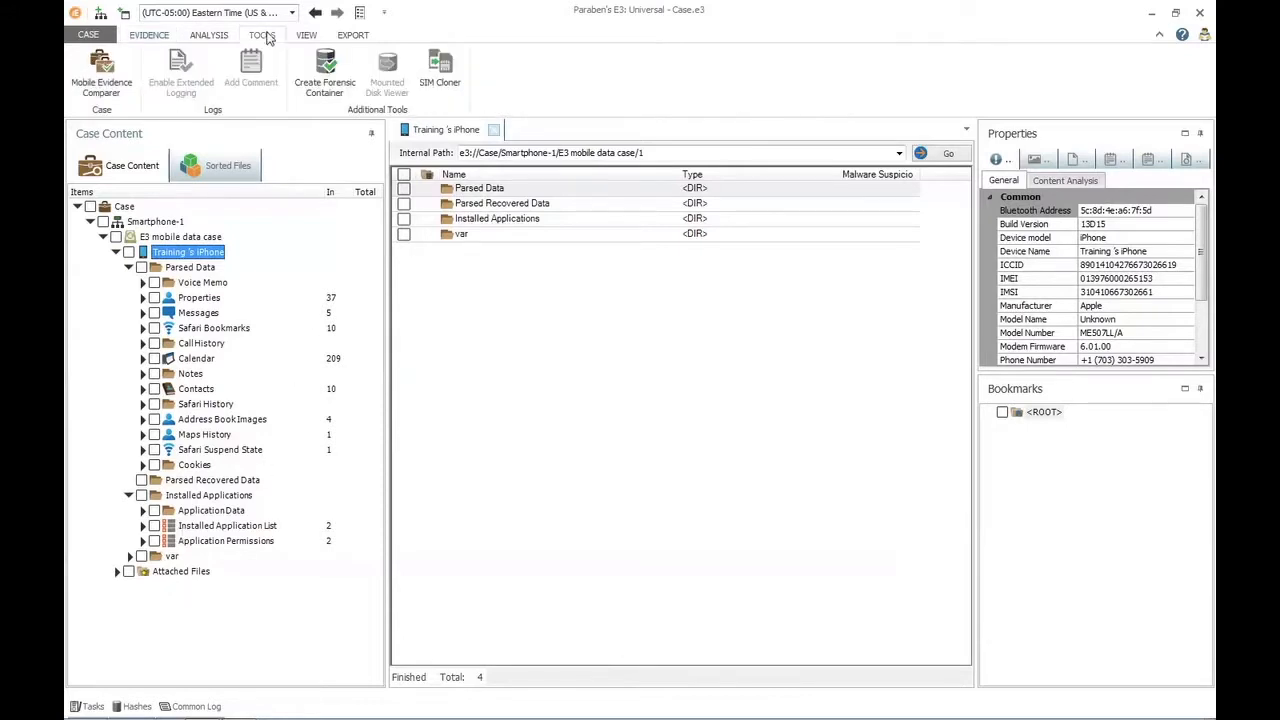
{"action": "left_click", "coordinate": [114, 97]}
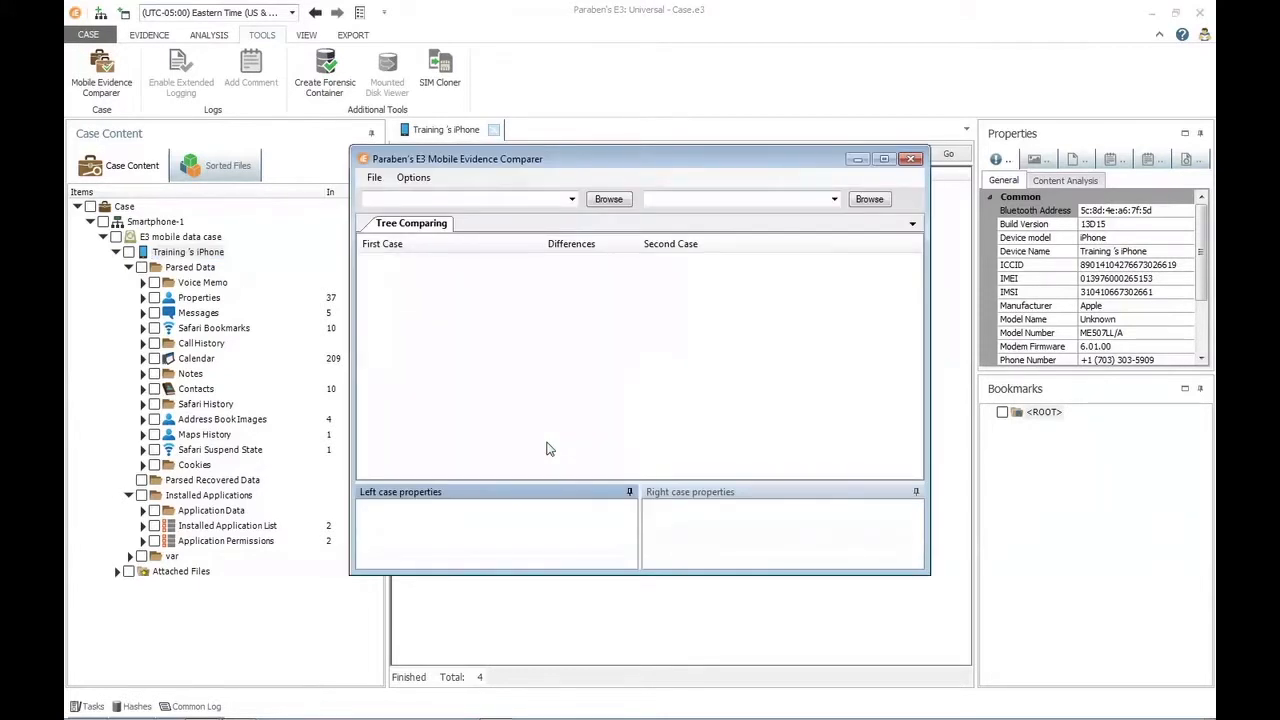
{"action": "left_click", "coordinate": [609, 199]}
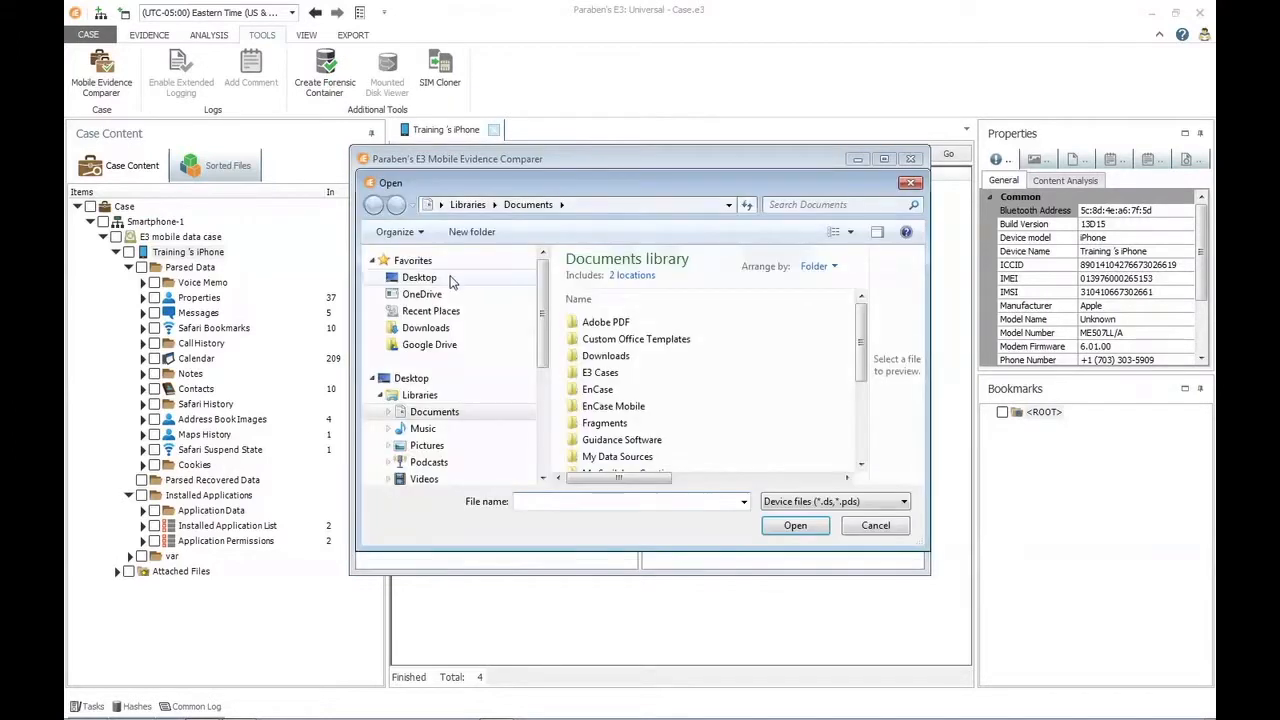
{"action": "left_click", "coordinate": [448, 279]}
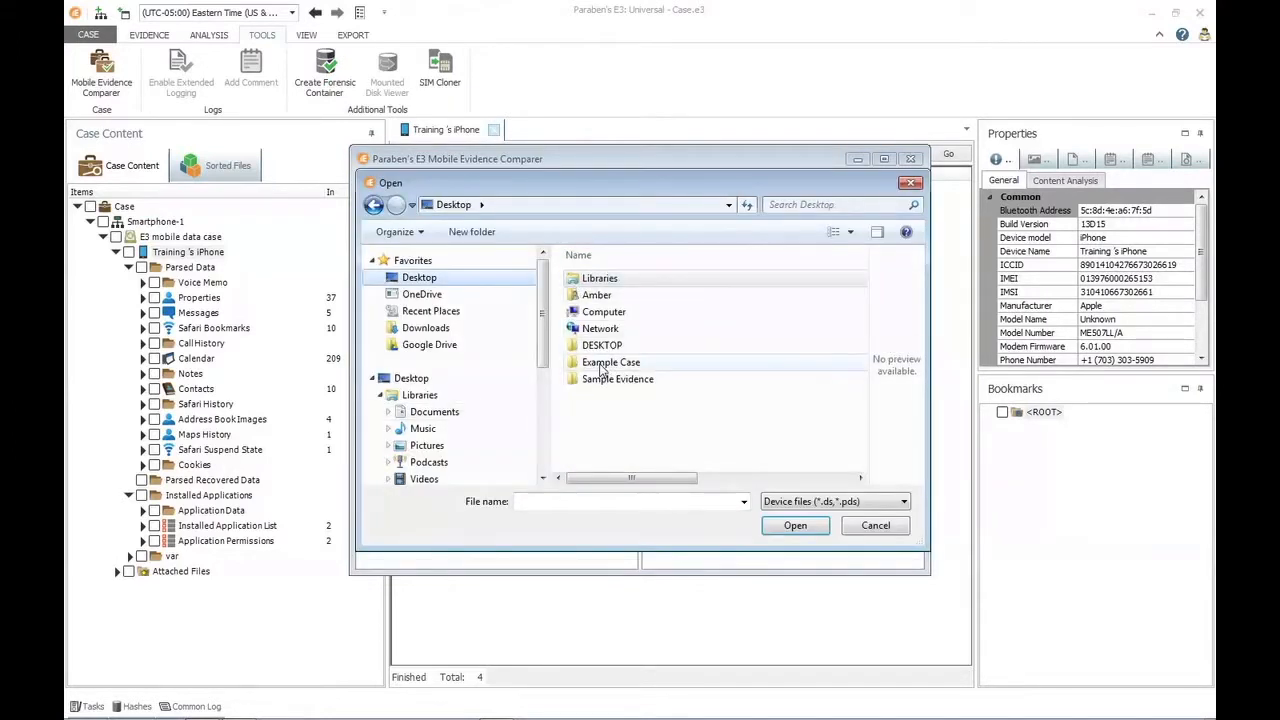
{"action": "double_click", "coordinate": [612, 379]}
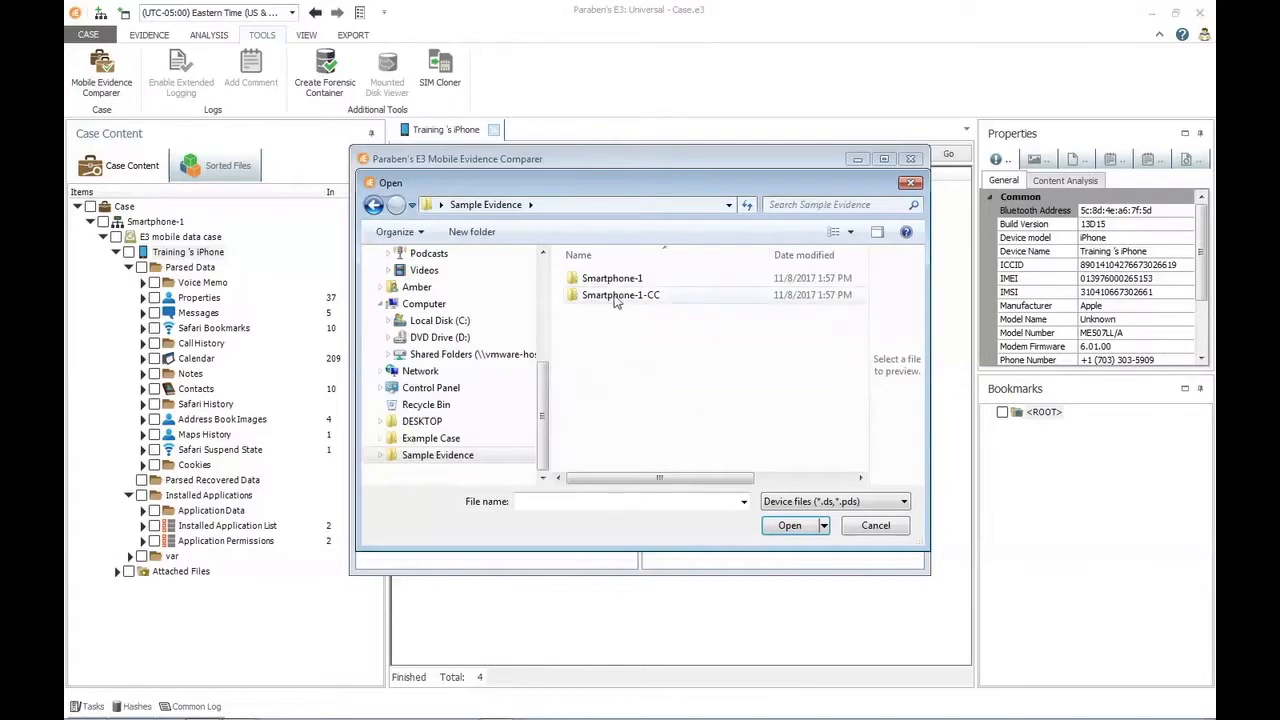
{"action": "double_click", "coordinate": [611, 279]}
{"action": "left_click", "coordinate": [613, 278]}
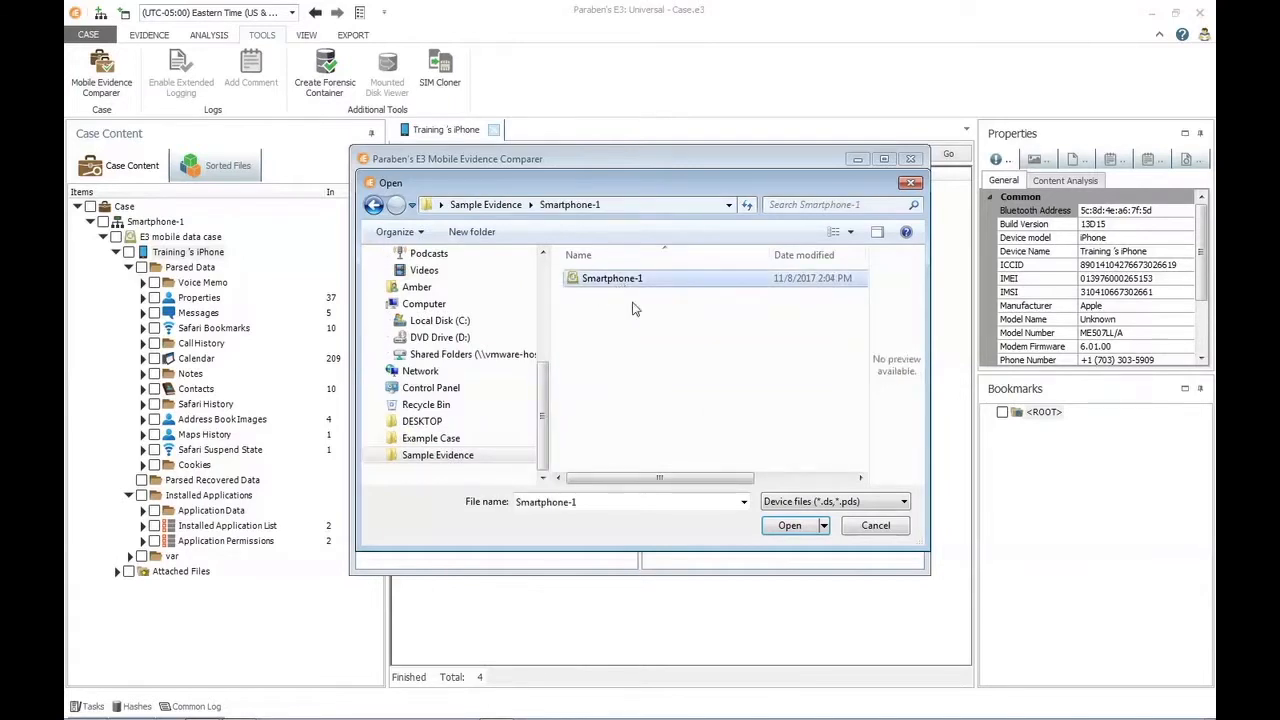
{"action": "left_click", "coordinate": [800, 532]}
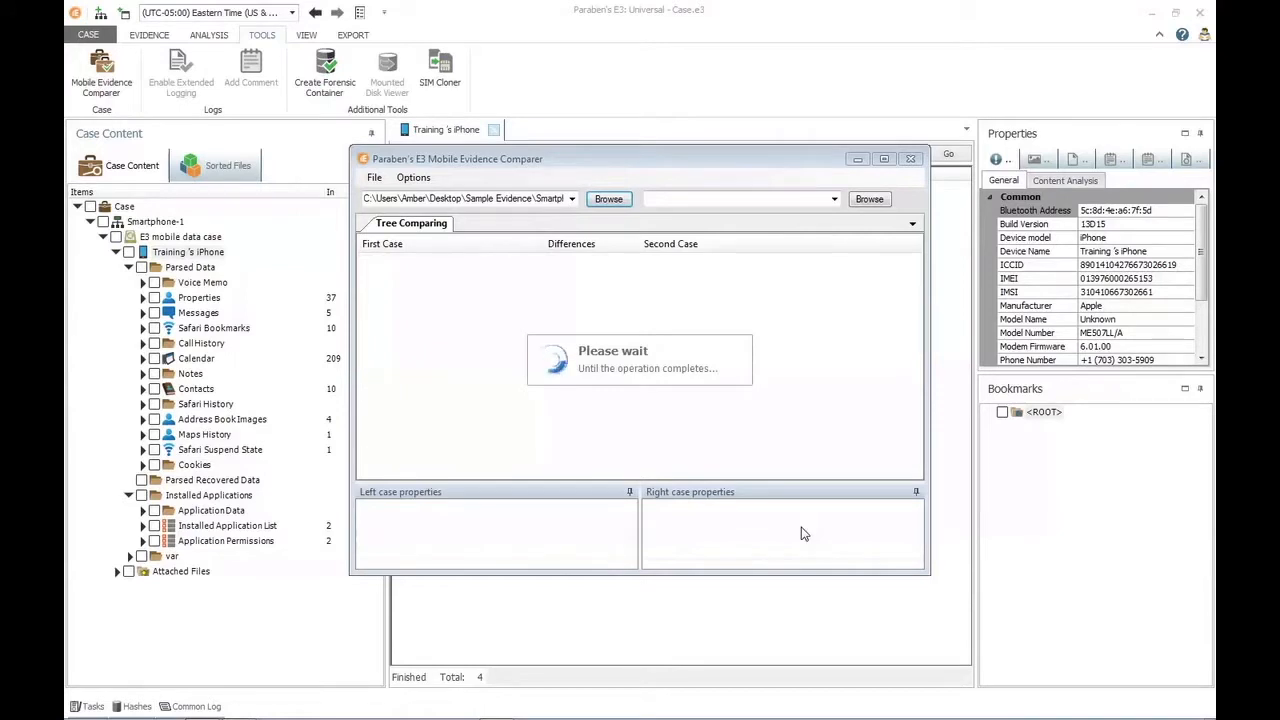
Load the Smartphone-CC device file from the Sample Evidence\Smartphone-1-CC folder as the second case for comparison.
{"action": "left_click", "coordinate": [869, 199]}
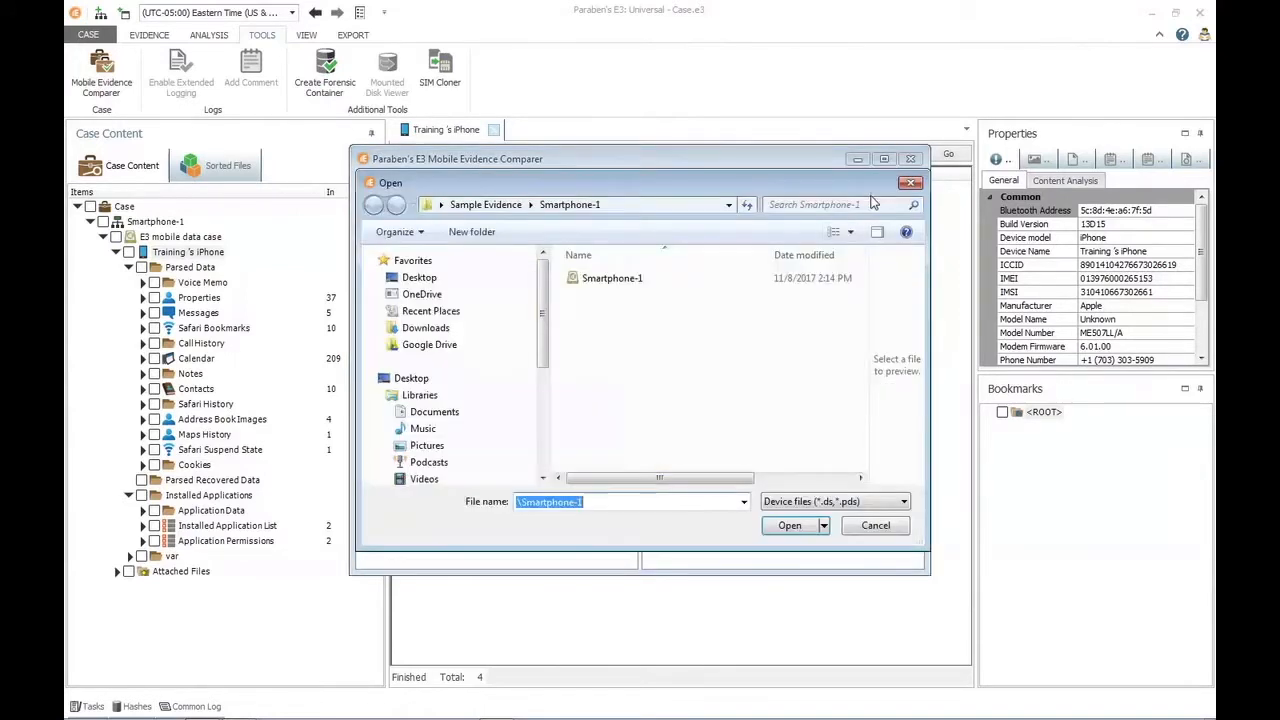
{"action": "left_click", "coordinate": [489, 205]}
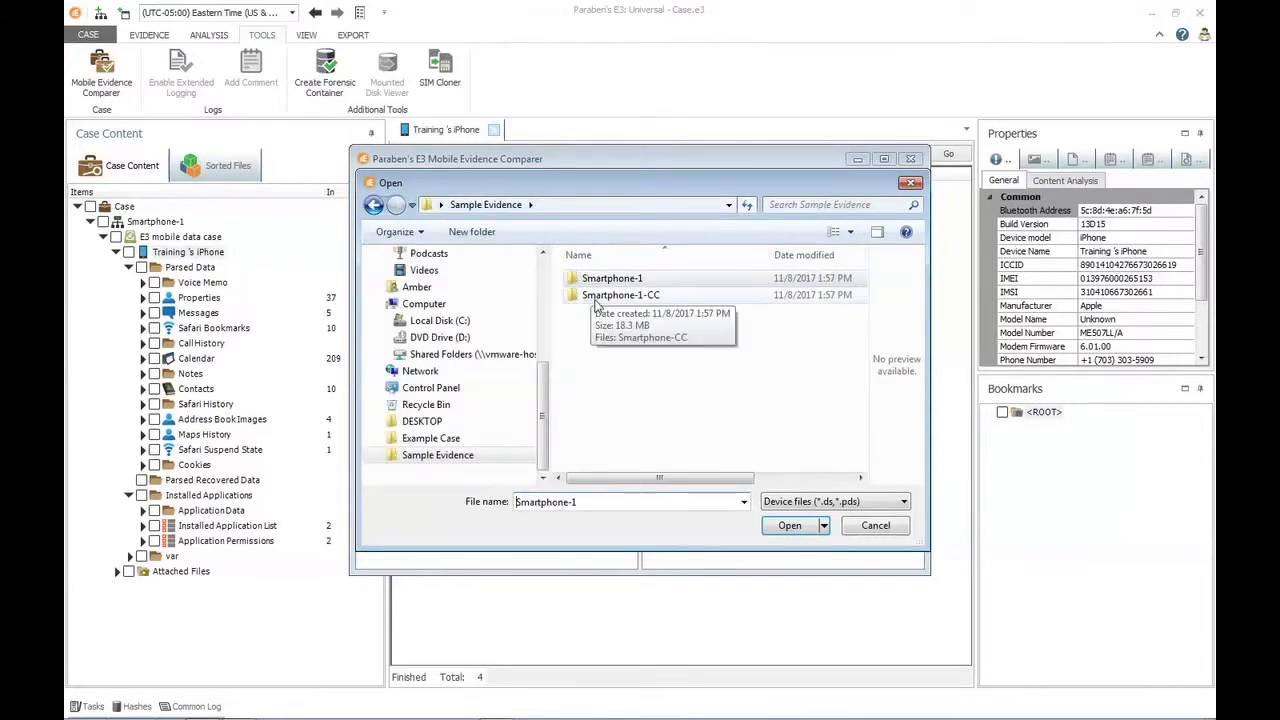
{"action": "double_click", "coordinate": [597, 299]}
{"action": "left_click", "coordinate": [605, 282]}
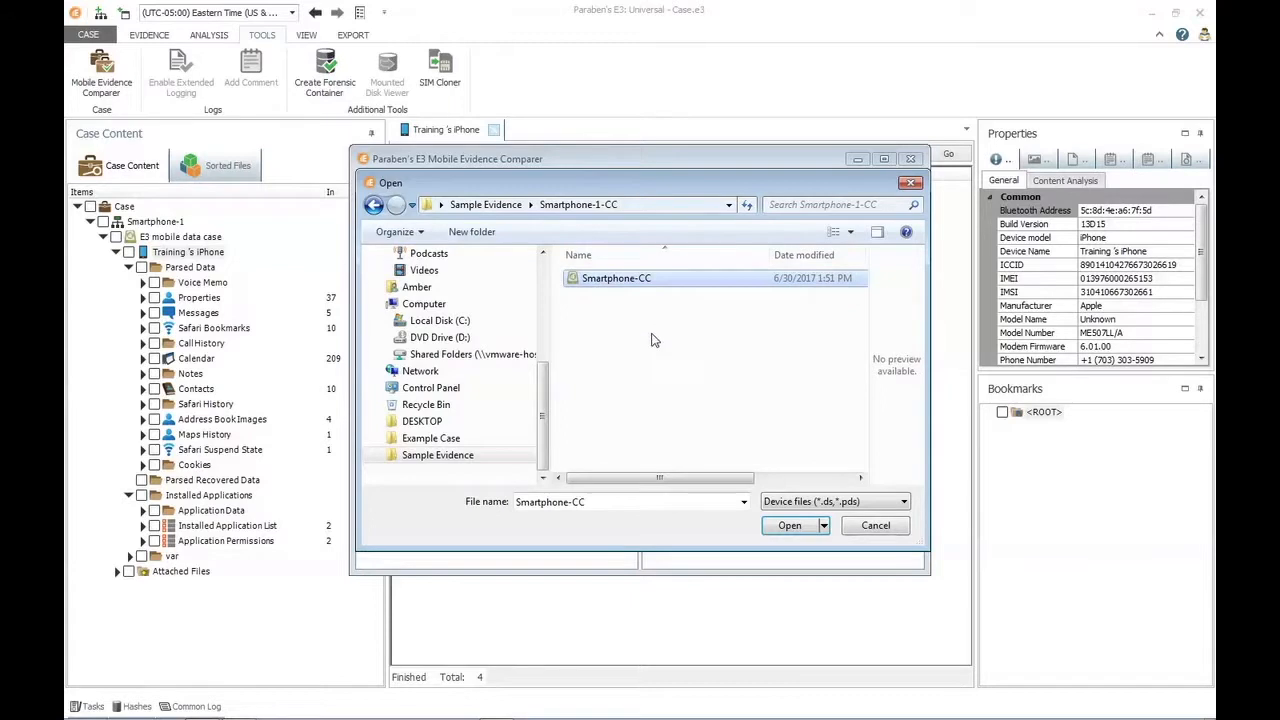
{"action": "left_click", "coordinate": [806, 533]}
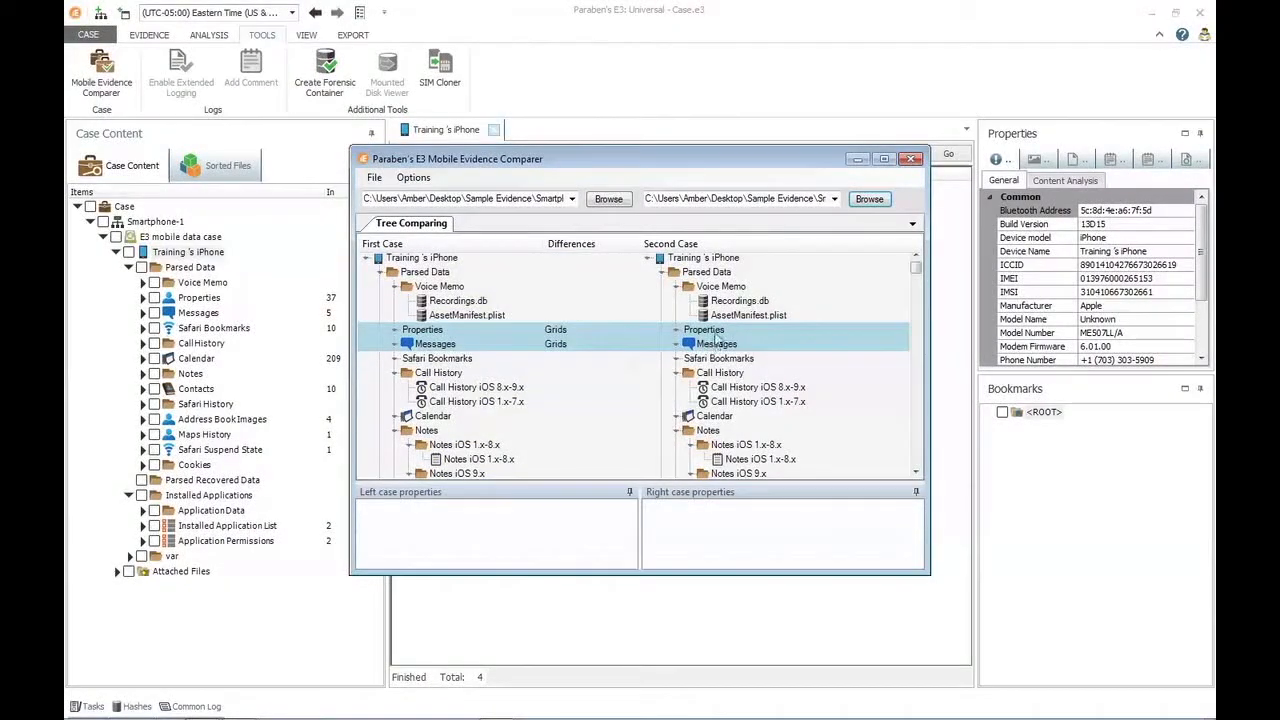
Examine the highlighted differences between the two case trees, from the parsed data through to the mobile library's Preferences folder.
{"action": "left_click", "coordinate": [916, 463]}
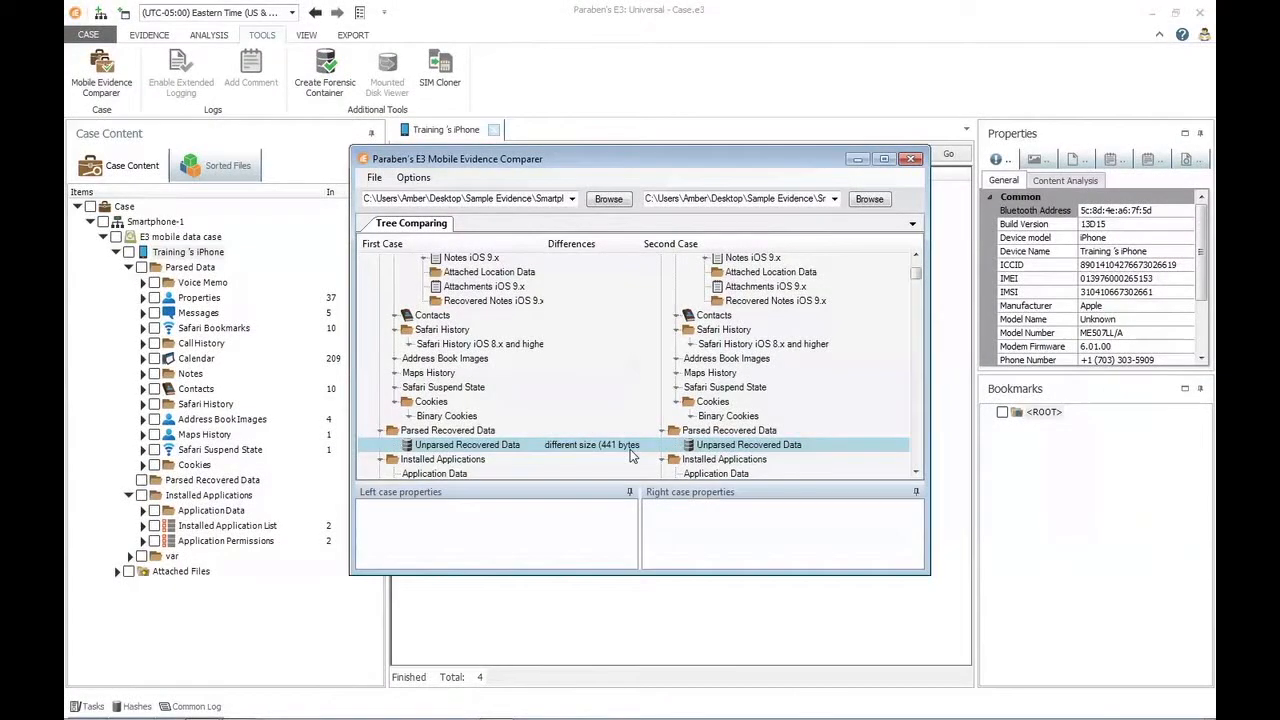
{"action": "left_click", "coordinate": [916, 472]}
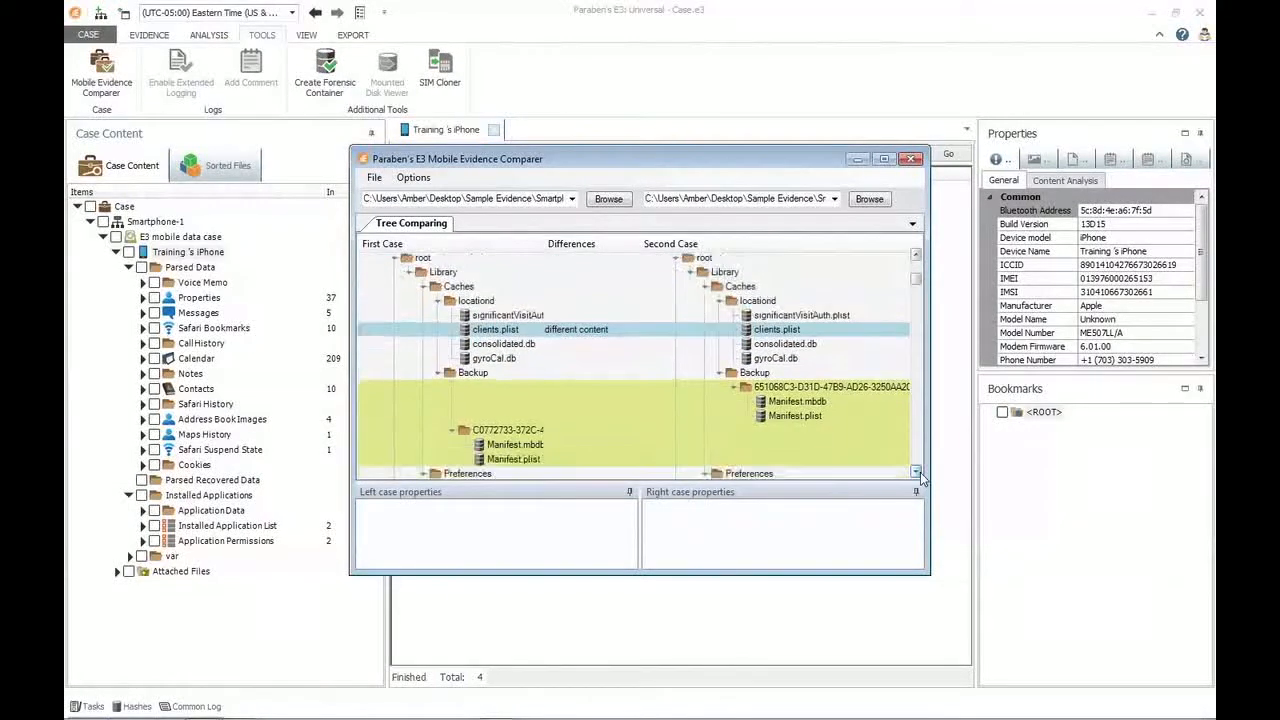
{"action": "left_click", "coordinate": [916, 472]}
{"action": "left_click", "coordinate": [916, 472]}
{"action": "left_click", "coordinate": [916, 472]}
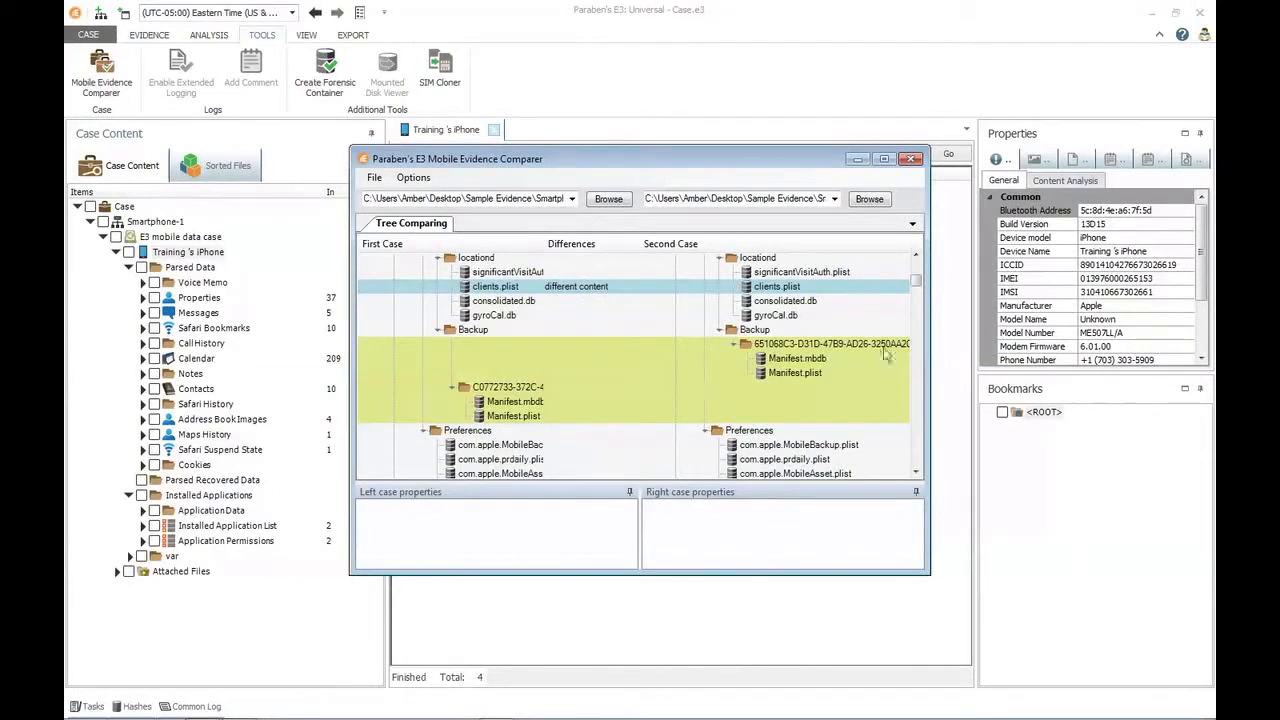
{"action": "left_click", "coordinate": [915, 472]}
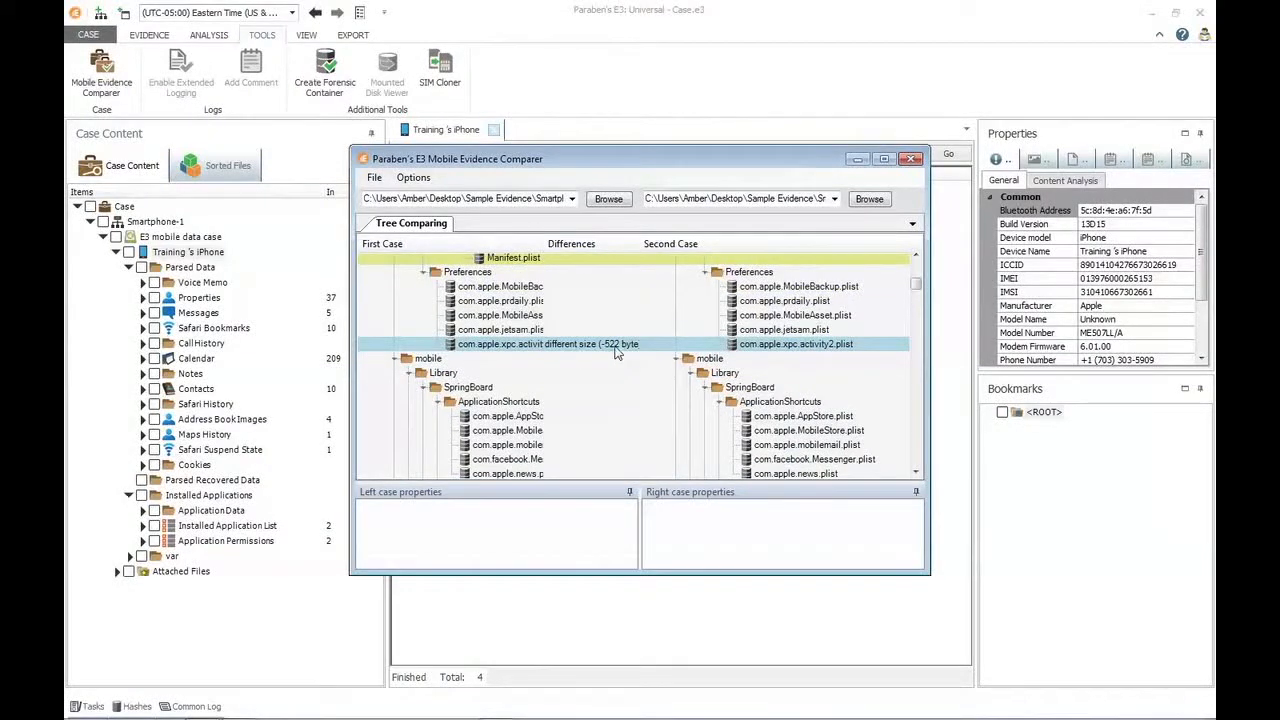
{"action": "left_click", "coordinate": [915, 472]}
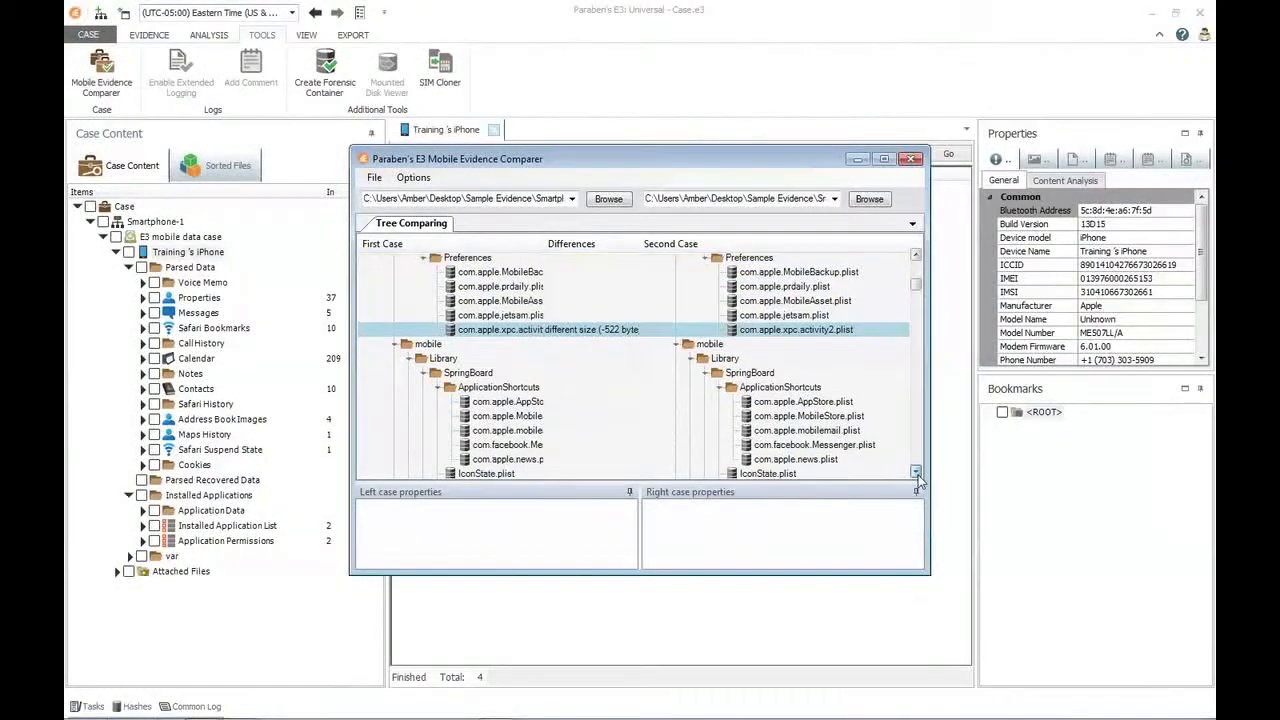
{"action": "scroll", "coordinate": [918, 480], "scroll_direction": "down", "scroll_amount": 8}
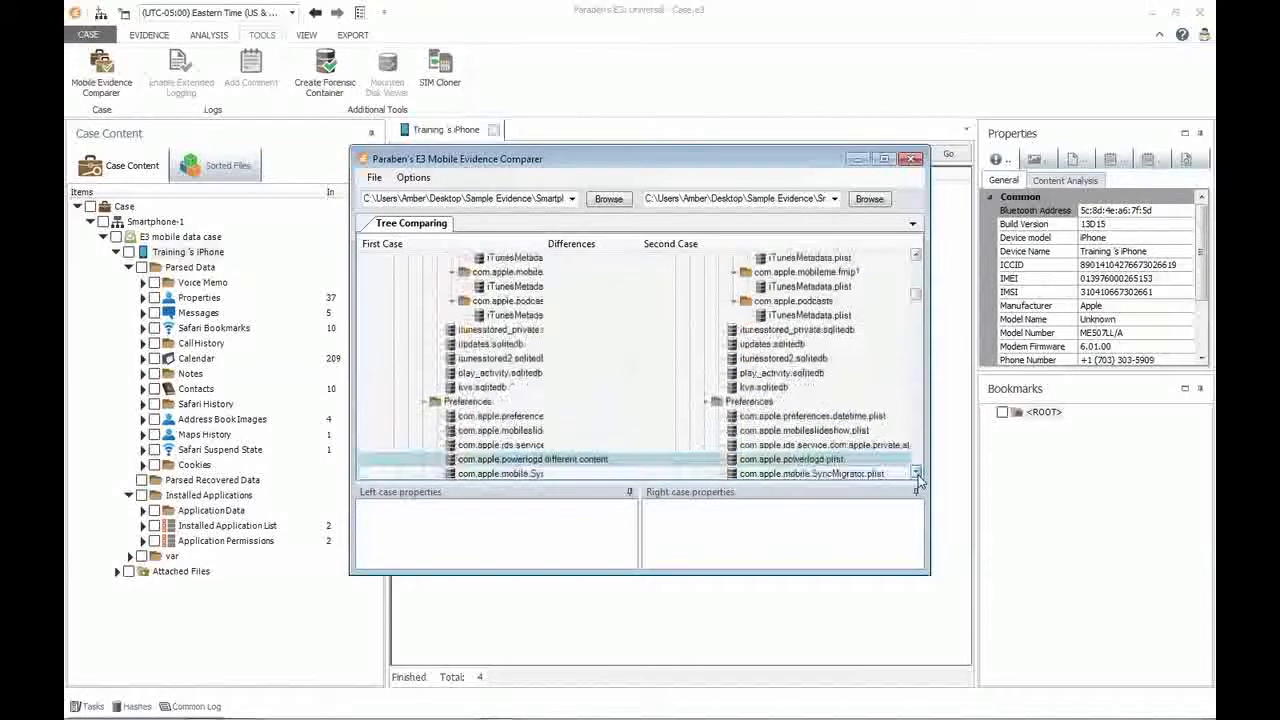
{"action": "scroll", "coordinate": [917, 479], "scroll_direction": "down", "scroll_amount": 2}
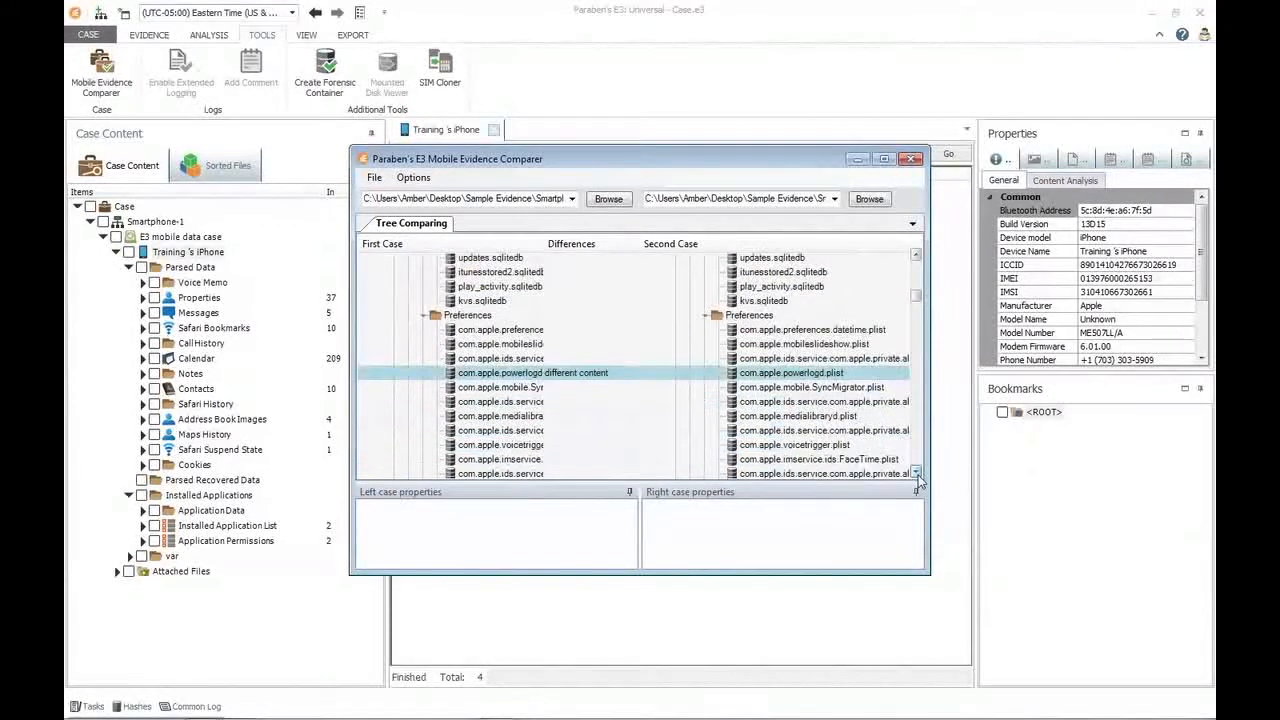
Enlarge and reposition the comparer window to examine the full properties of com.apple.powerlogd.plist in both cases.
{"action": "left_click", "coordinate": [566, 387]}
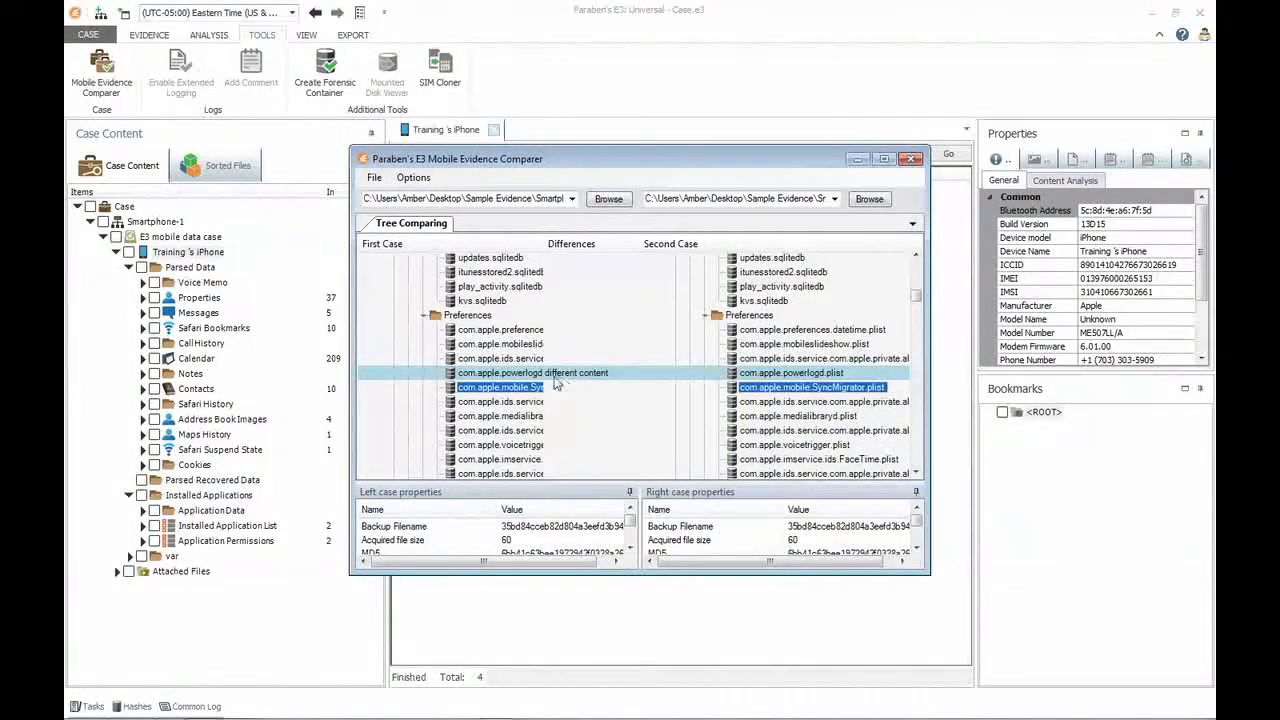
{"action": "left_click", "coordinate": [565, 375]}
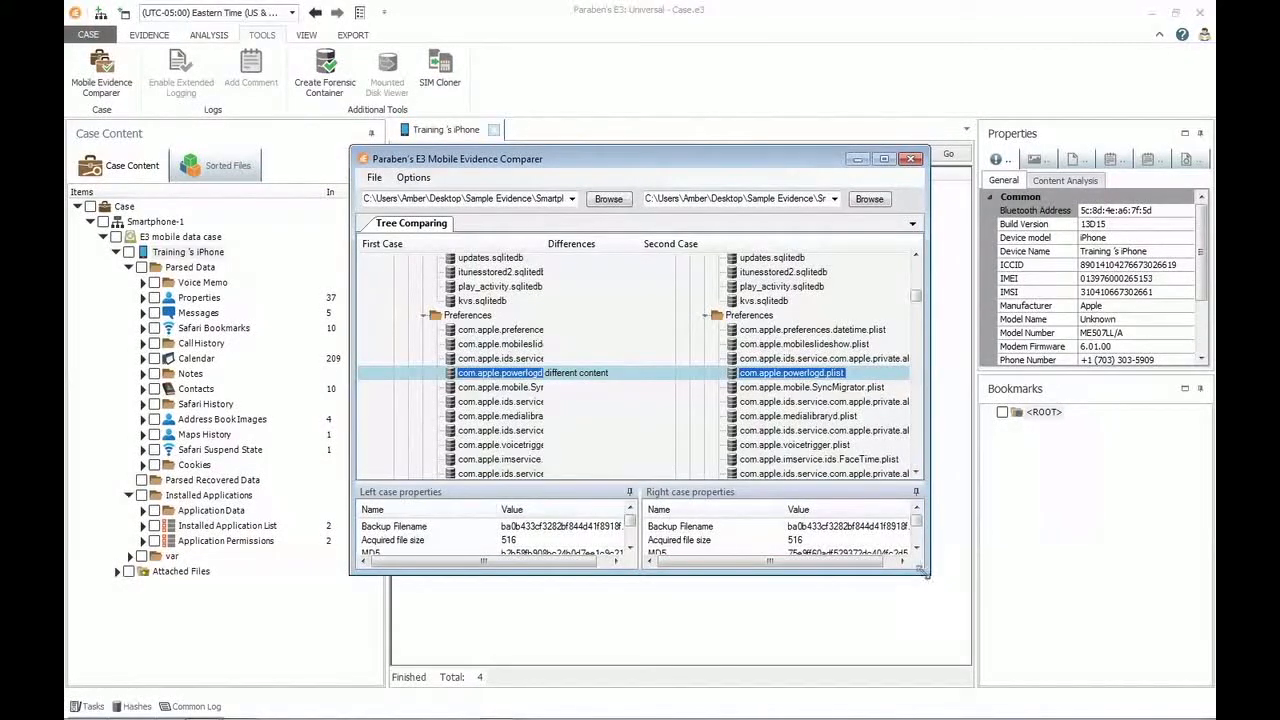
{"action": "left_click_drag", "start_coordinate": [922, 571], "coordinate": [1022, 660]}
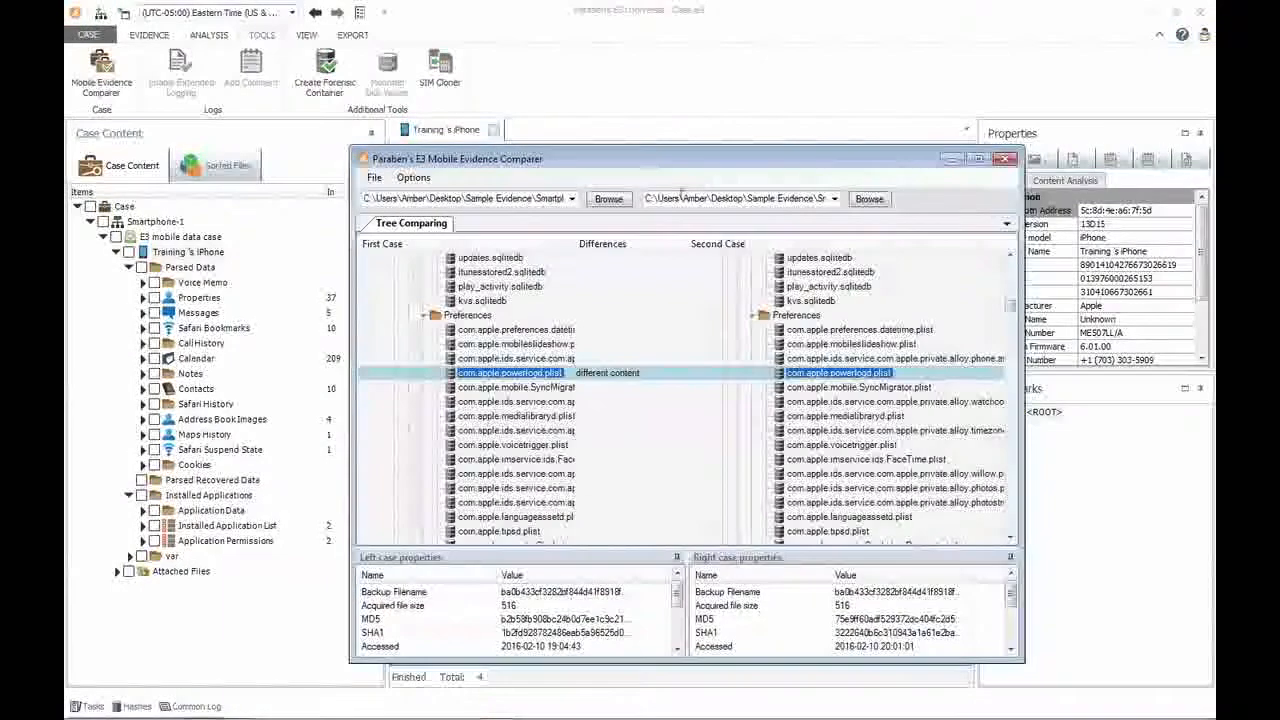
{"action": "left_click_drag", "start_coordinate": [604, 165], "coordinate": [553, 117]}
{"action": "left_click_drag", "start_coordinate": [966, 609], "coordinate": [1044, 656]}
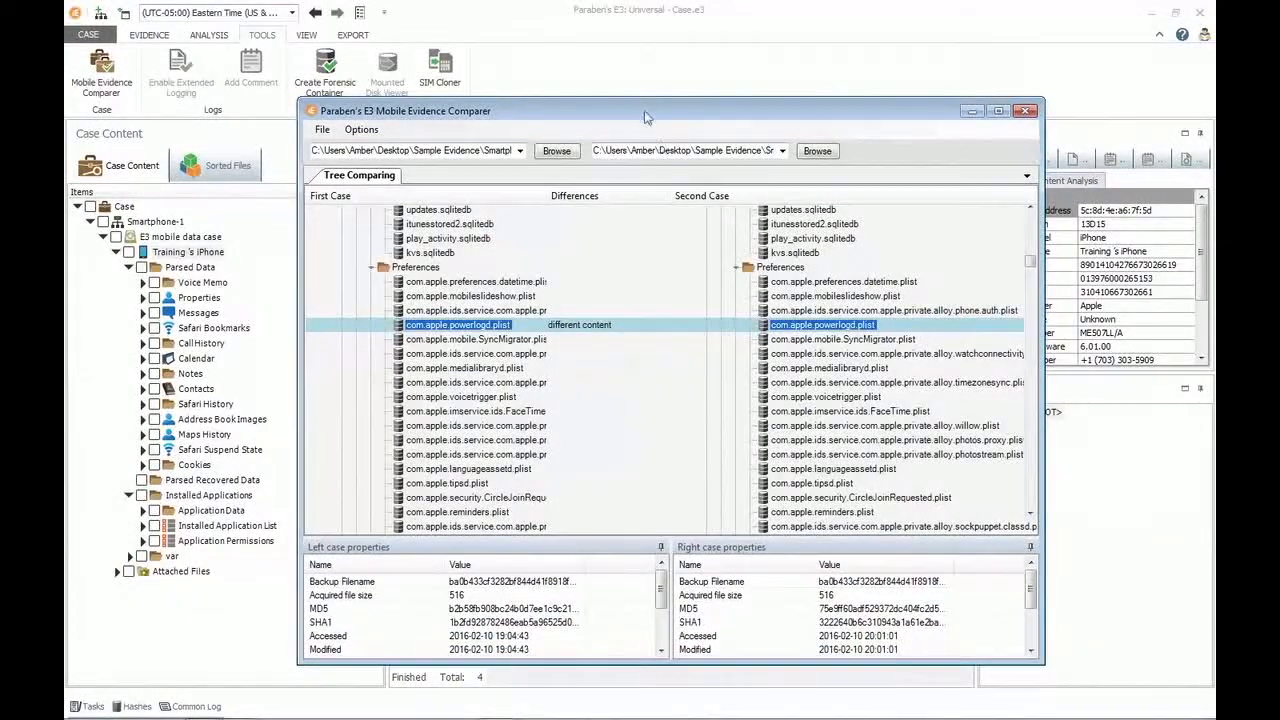
{"action": "left_click_drag", "start_coordinate": [645, 113], "coordinate": [623, 79]}
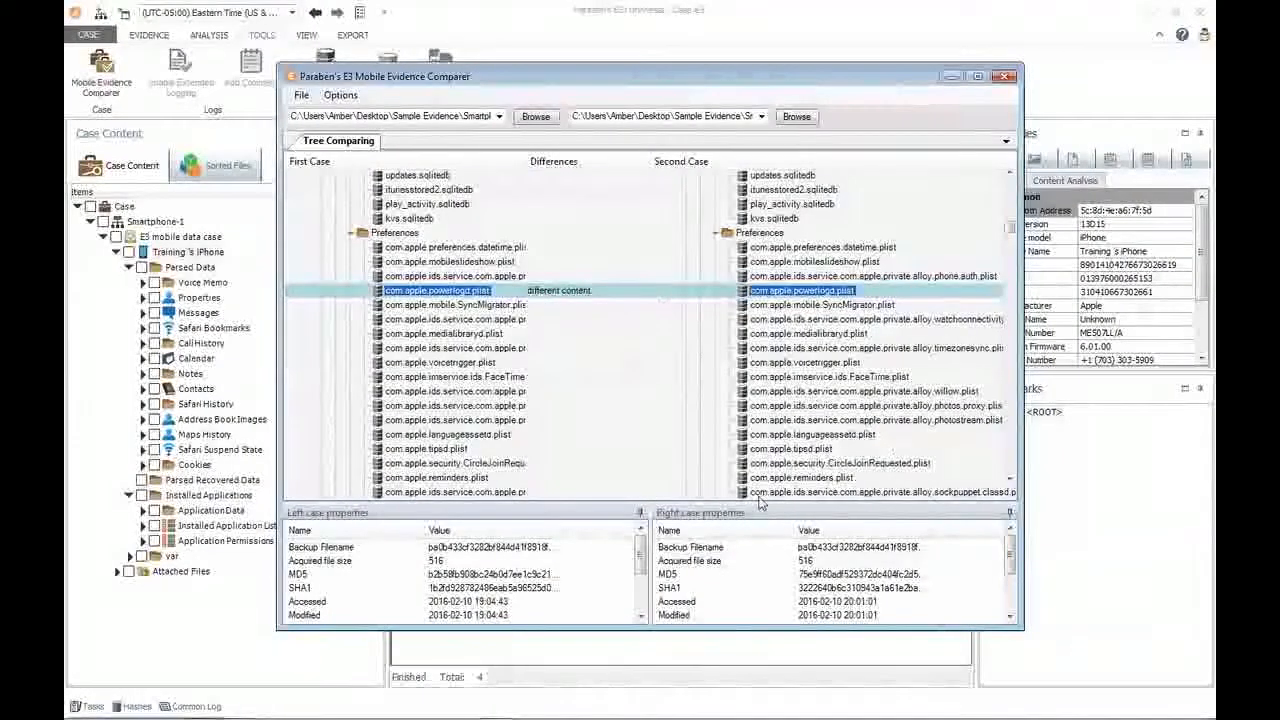
{"action": "left_click_drag", "start_coordinate": [642, 565], "coordinate": [643, 603]}
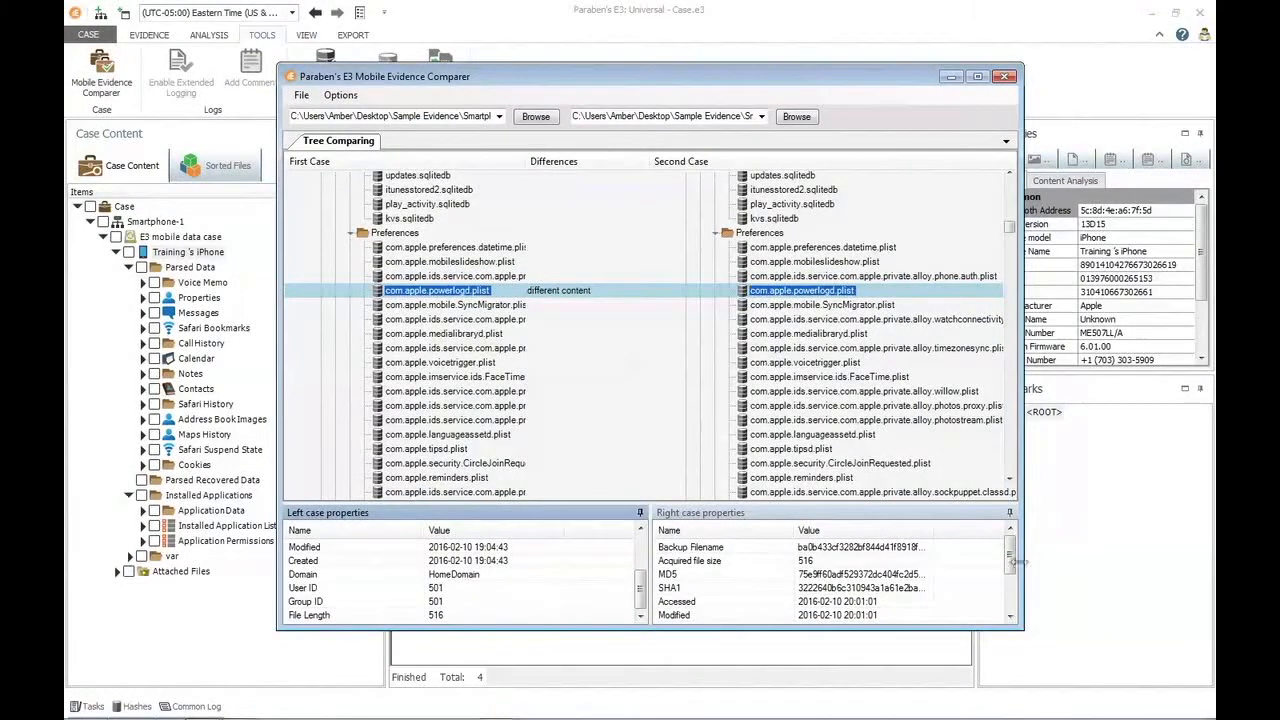
{"action": "left_click_drag", "start_coordinate": [1012, 567], "coordinate": [1014, 620]}
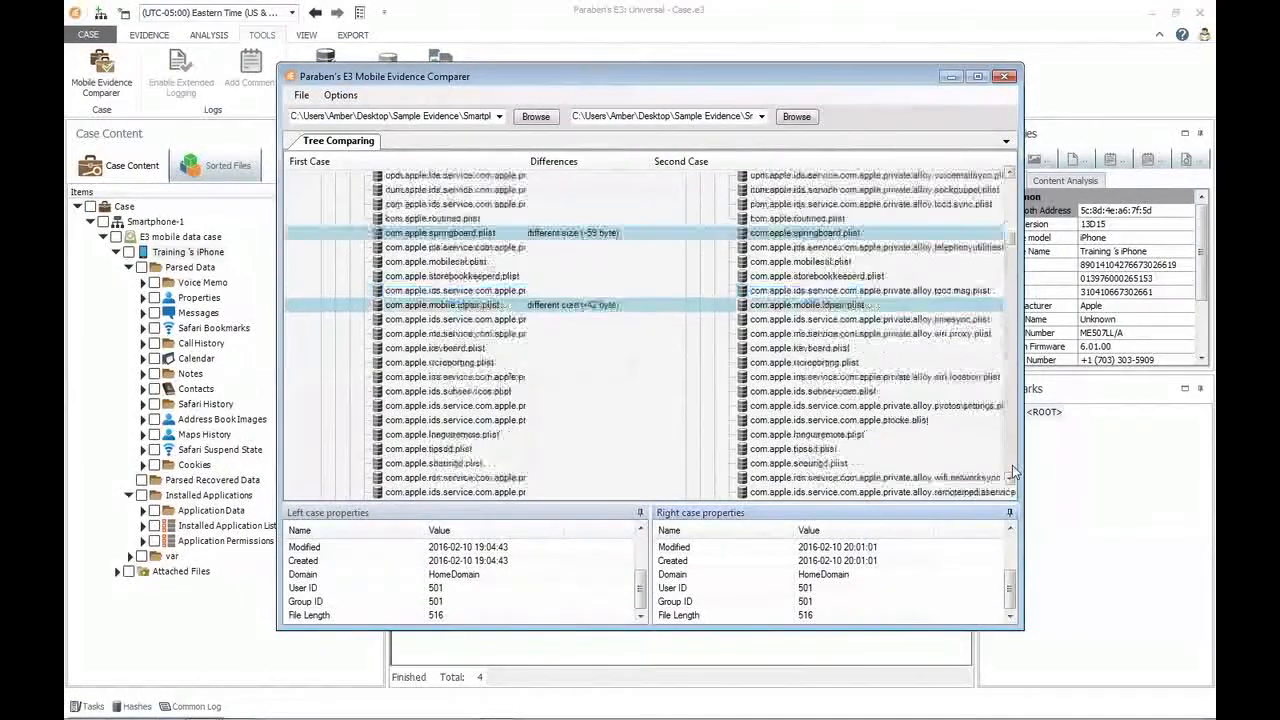
Examine the highlighted differences through the rest of the Preferences files and on to the SMS and Mail folders.
{"action": "left_click", "coordinate": [1013, 472]}
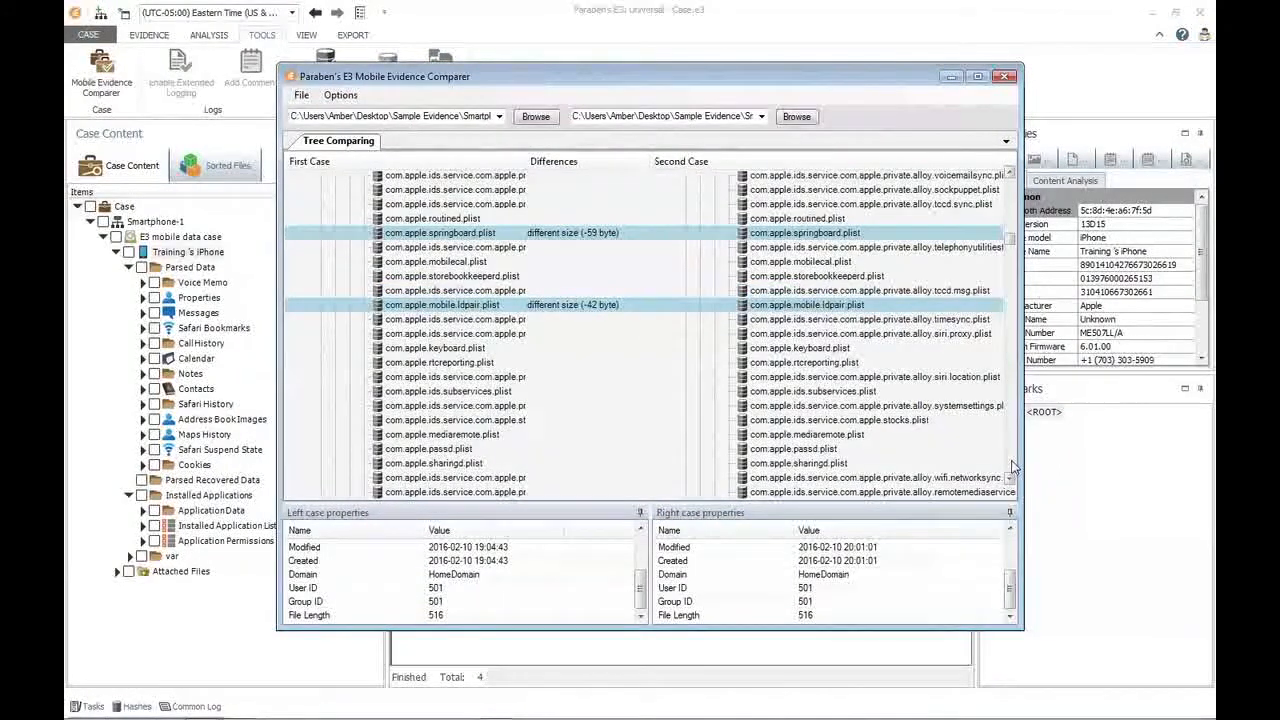
{"action": "left_click", "coordinate": [1013, 465]}
{"action": "left_click", "coordinate": [1013, 465]}
{"action": "left_click", "coordinate": [1013, 465]}
{"action": "left_click", "coordinate": [1013, 465]}
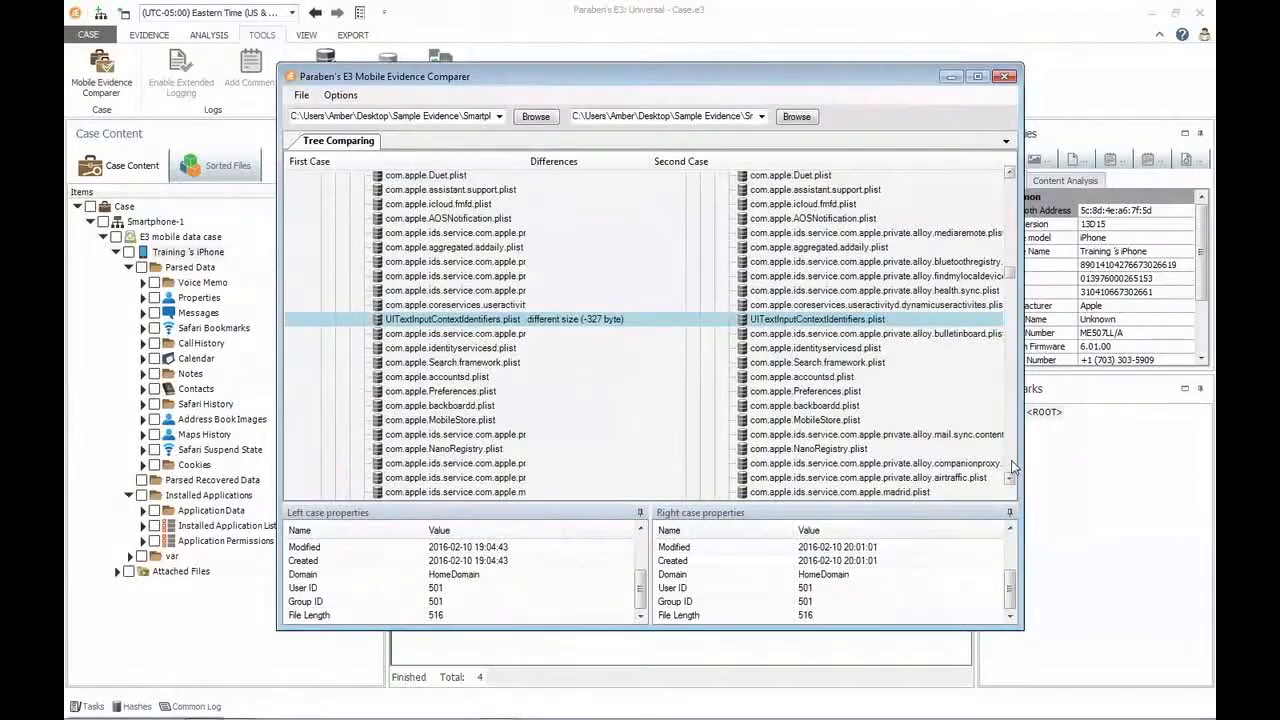
{"action": "left_click", "coordinate": [1013, 465]}
{"action": "left_click", "coordinate": [1013, 465]}
{"action": "left_click", "coordinate": [1013, 465]}
{"action": "left_click", "coordinate": [1013, 465]}
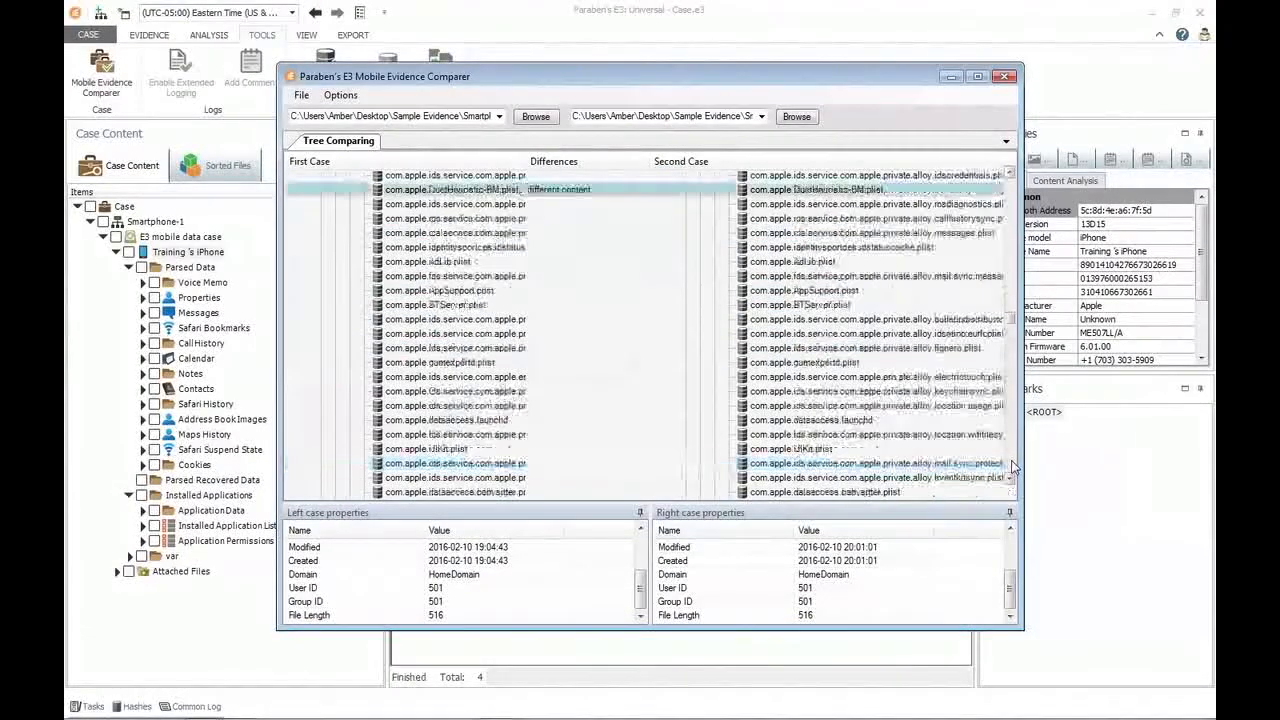
{"action": "left_click", "coordinate": [1013, 465]}
{"action": "left_click", "coordinate": [1013, 465]}
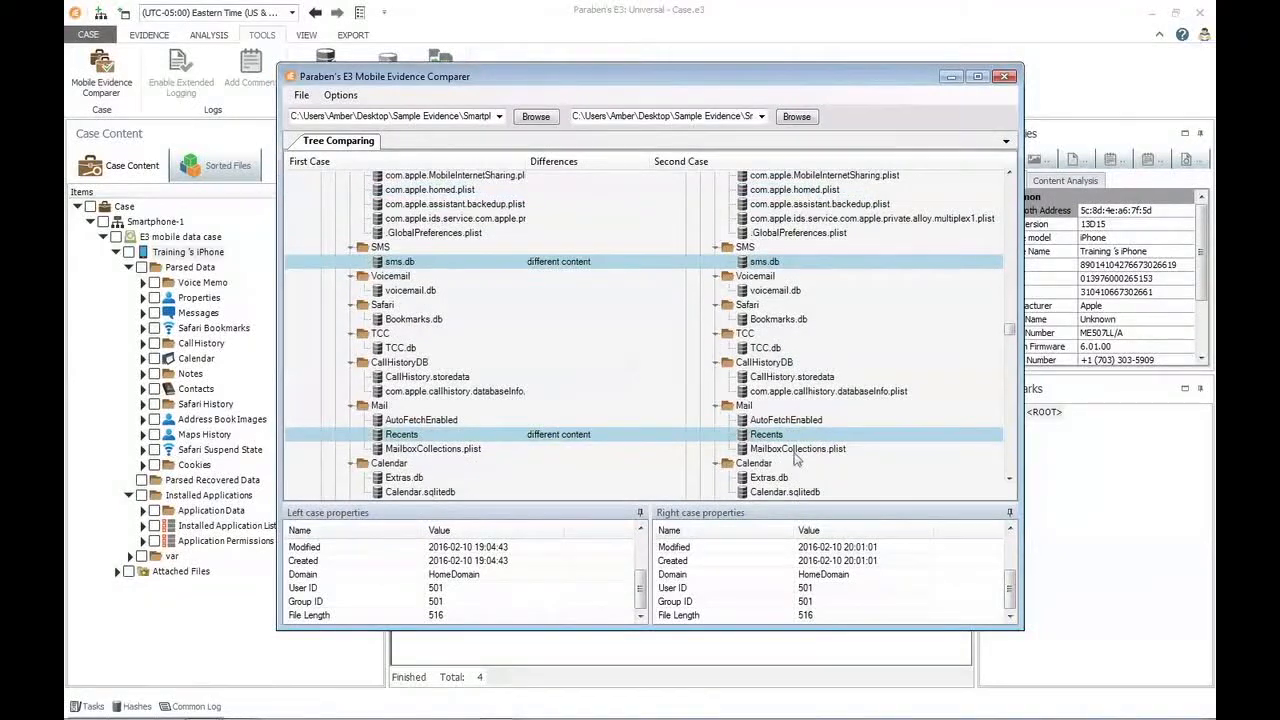
Compare the full file properties of sms.db in the SMS folder between the first and second case.
{"action": "left_click", "coordinate": [571, 262]}
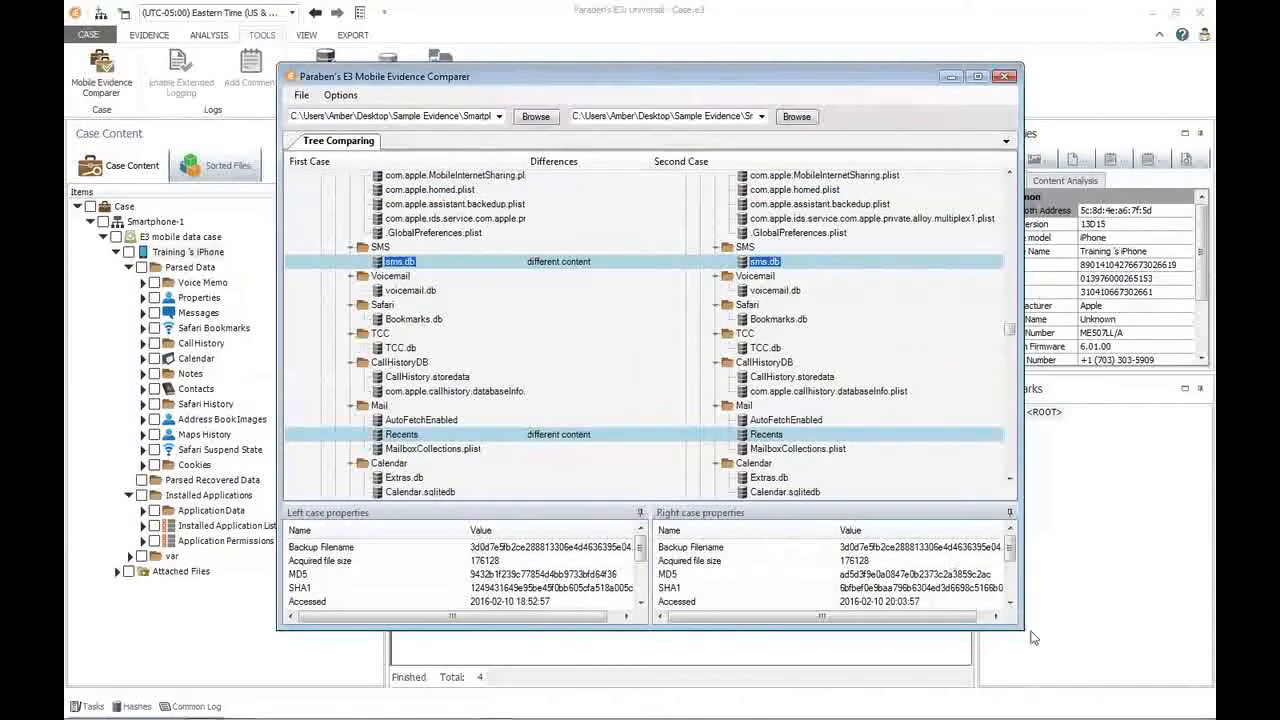
{"action": "left_click", "coordinate": [1010, 602]}
{"action": "left_click", "coordinate": [1010, 602]}
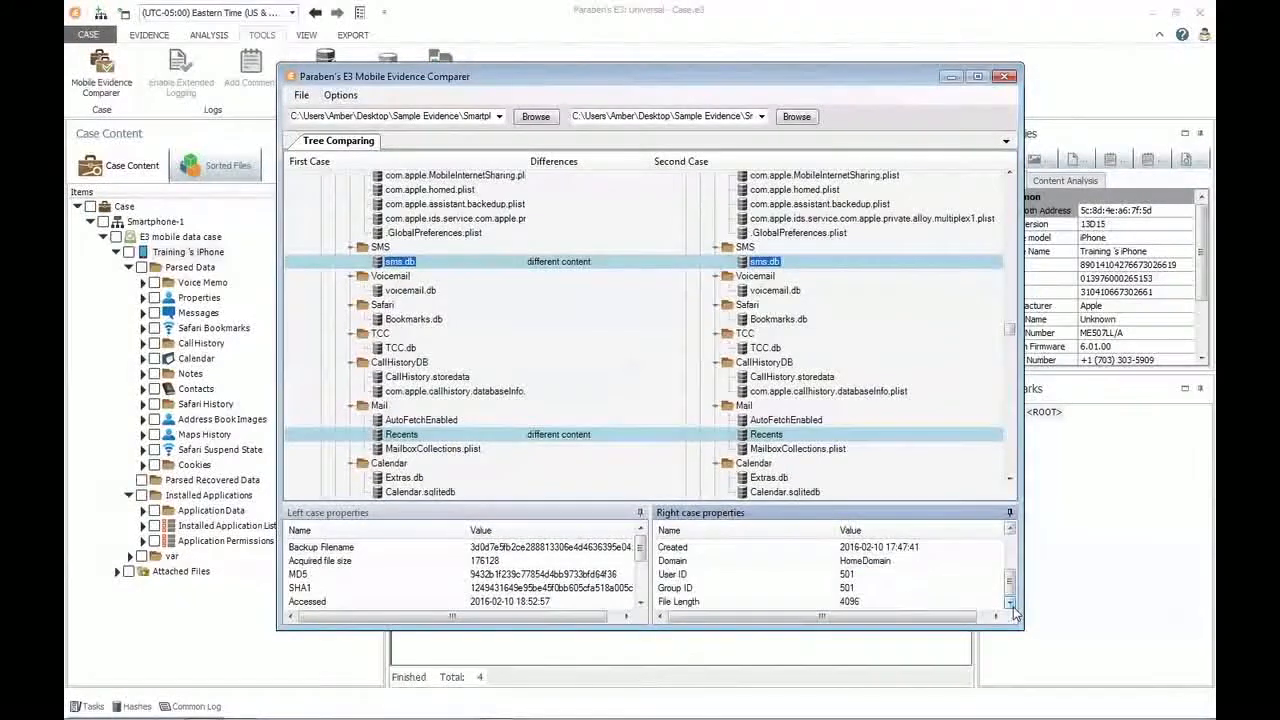
{"action": "left_click", "coordinate": [640, 602]}
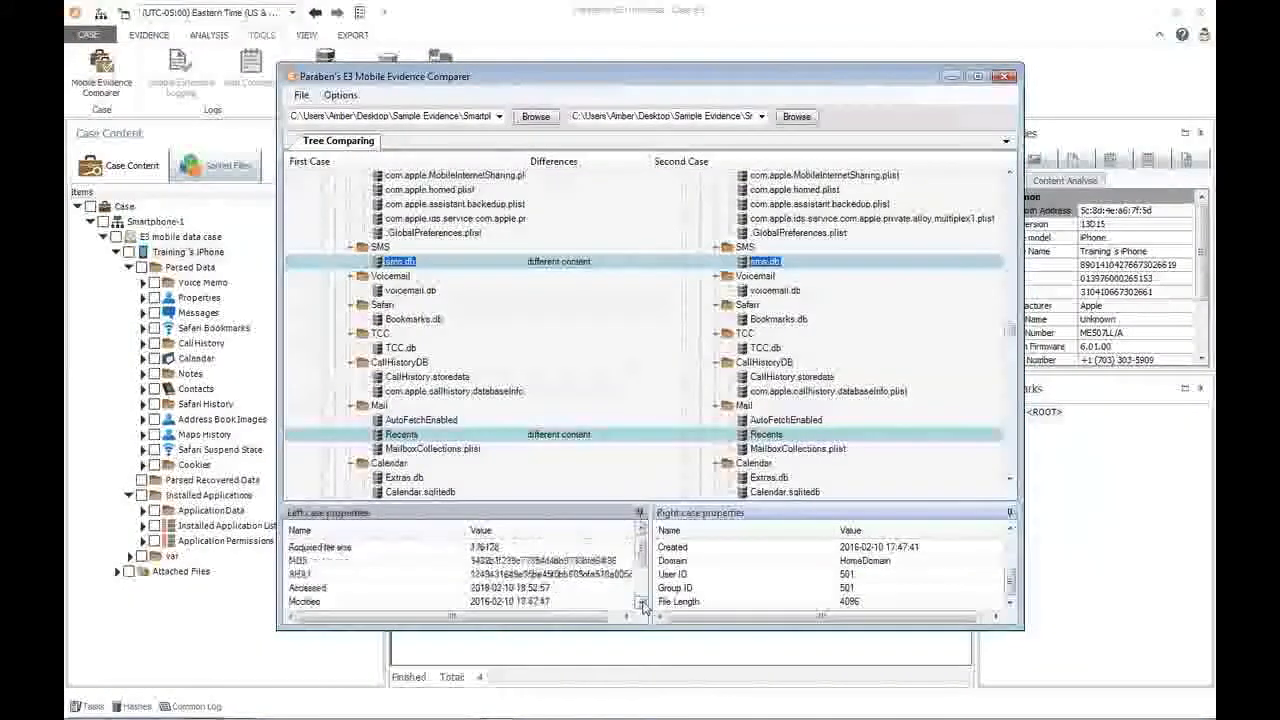
{"action": "left_click", "coordinate": [640, 602]}
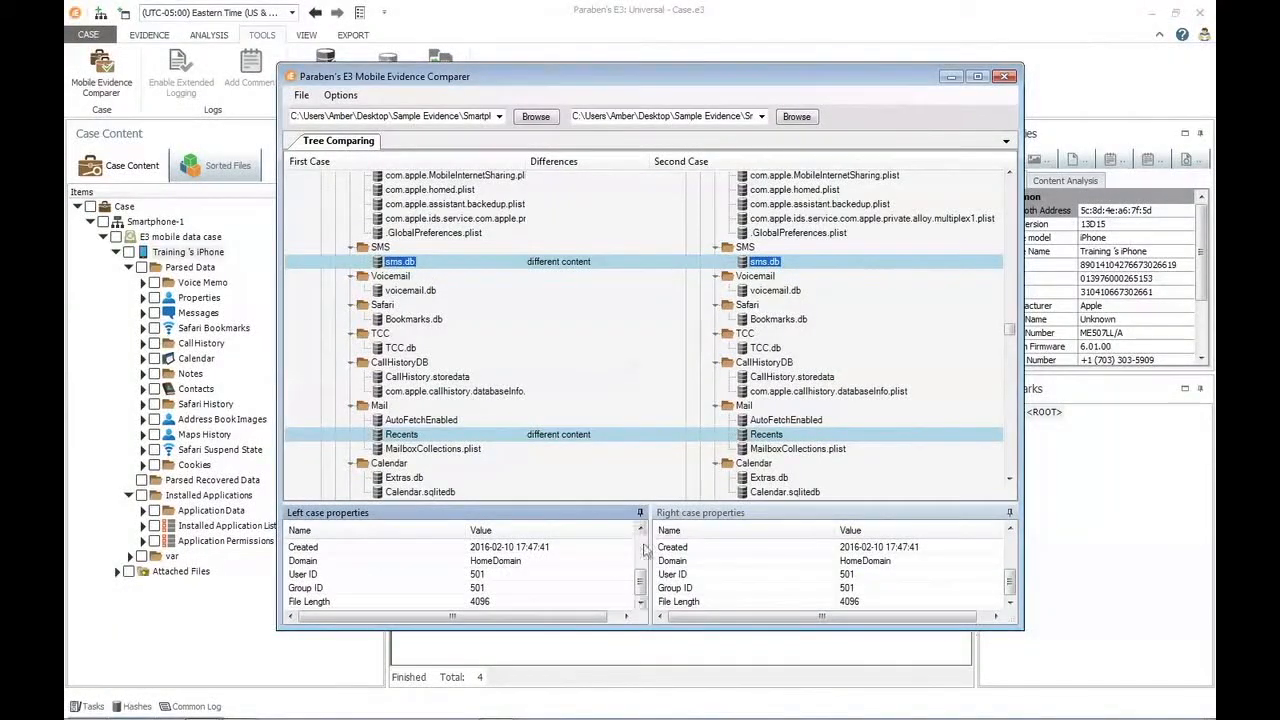
Show the two versions of sms.db in a side-by-side hex comparison and move its window higher.
{"action": "left_click", "coordinate": [548, 264]}
{"action": "double_click", "coordinate": [548, 264]}
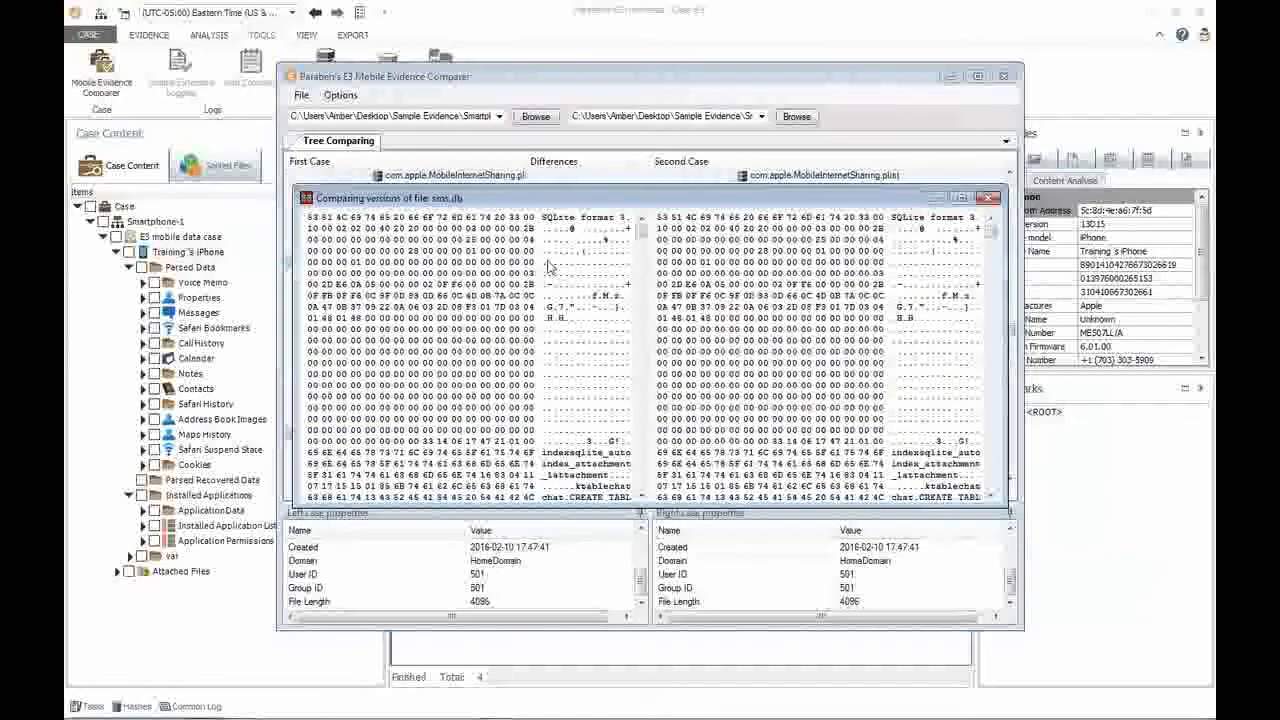
{"action": "left_click_drag", "start_coordinate": [600, 204], "coordinate": [590, 148]}
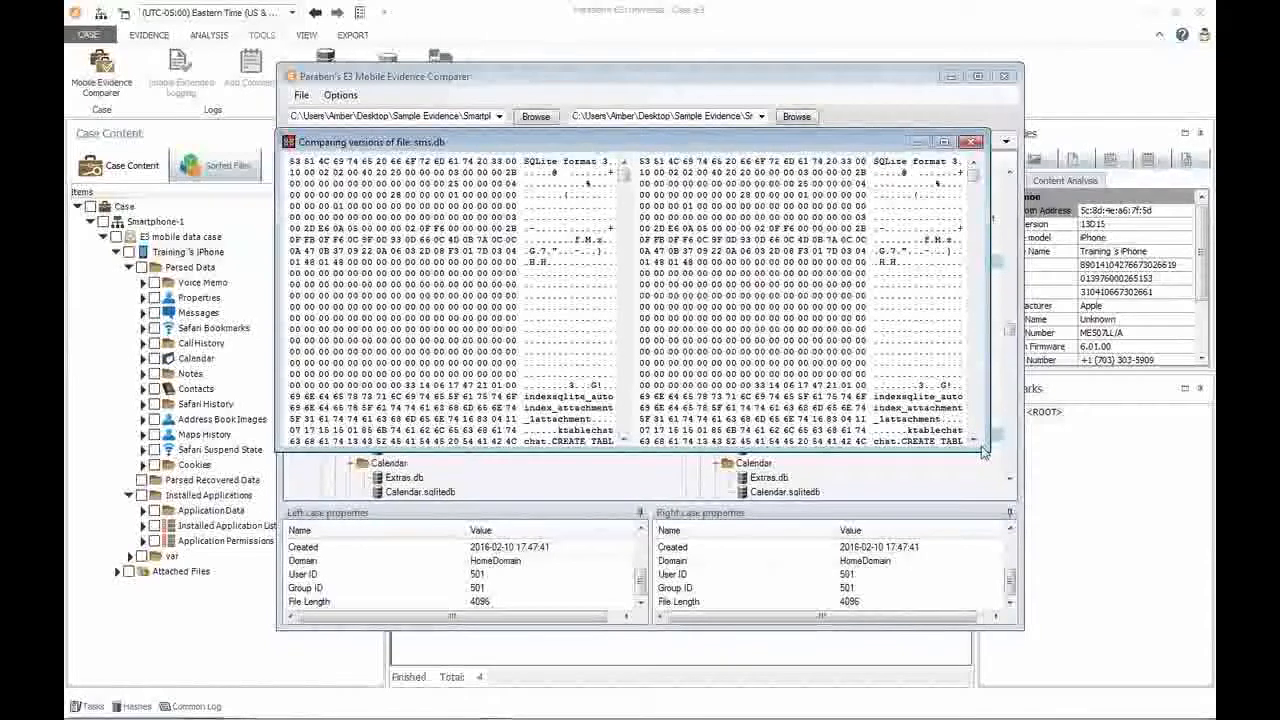
Enlarge the sms.db hex comparison window and look through both versions for the first highlighted byte differences.
{"action": "left_click_drag", "start_coordinate": [985, 450], "coordinate": [1044, 658]}
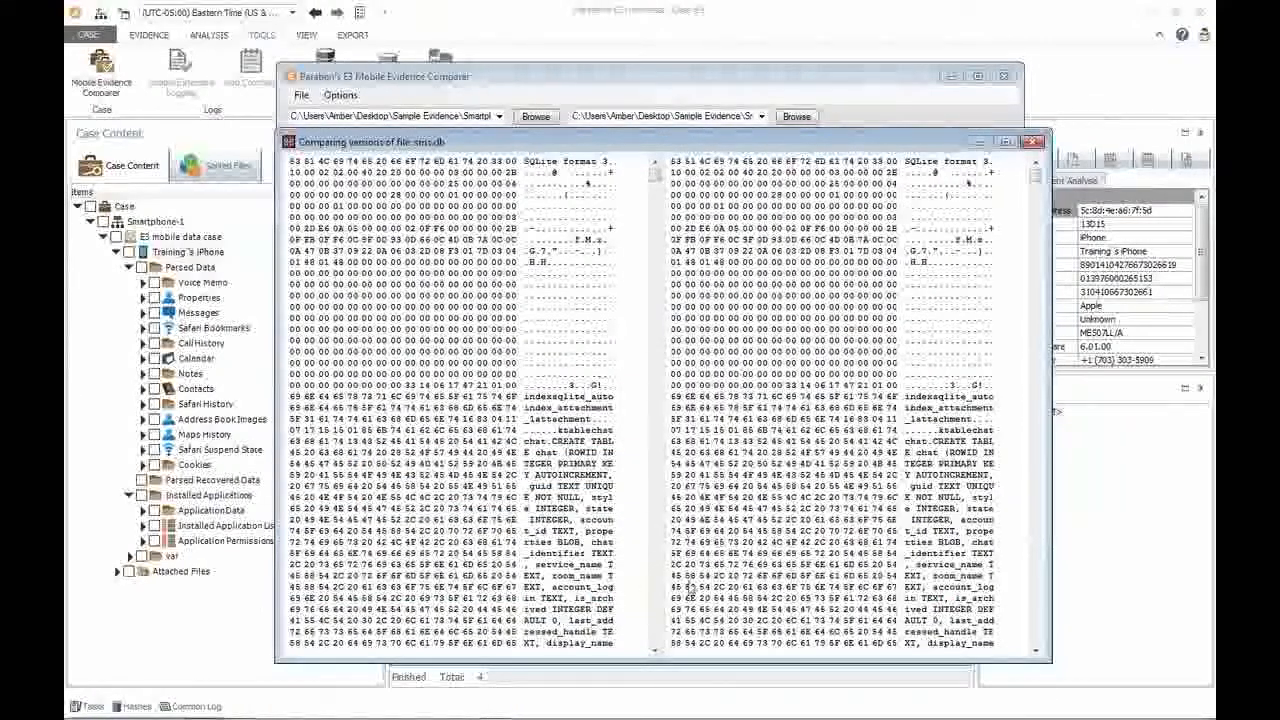
{"action": "left_click", "coordinate": [1037, 646]}
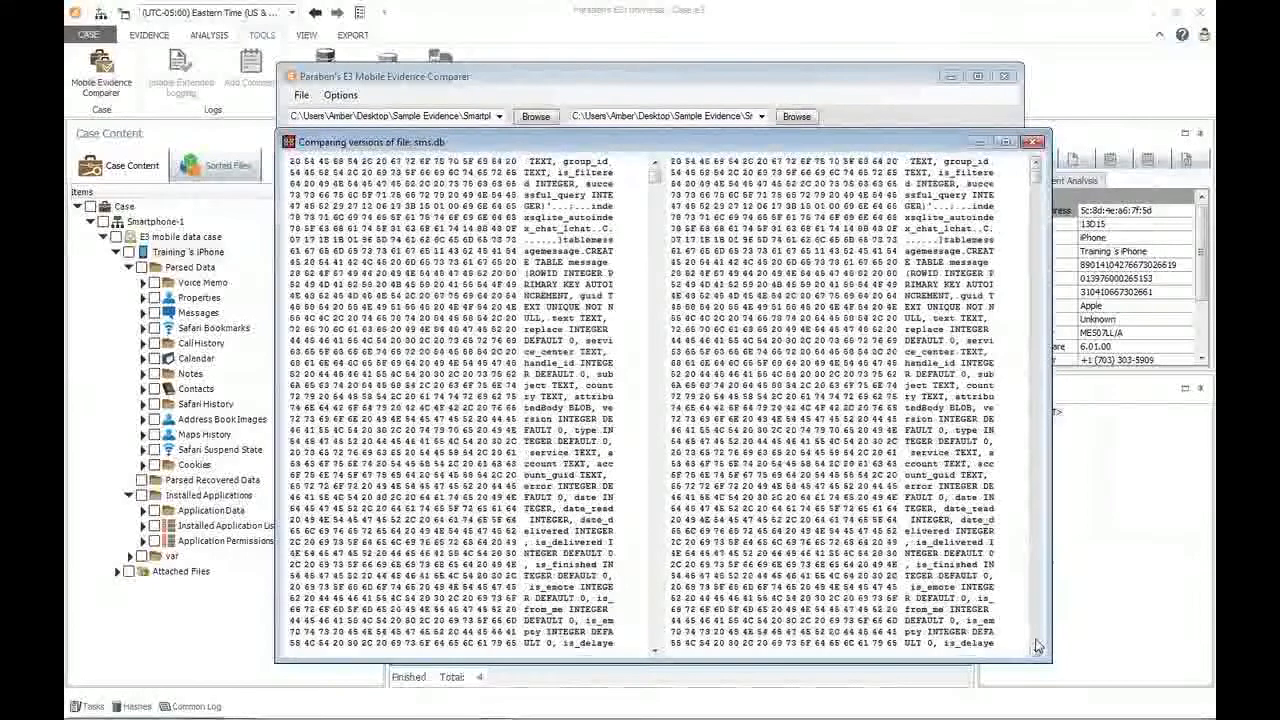
{"action": "left_click_drag", "start_coordinate": [1037, 646], "coordinate": [1037, 646]}
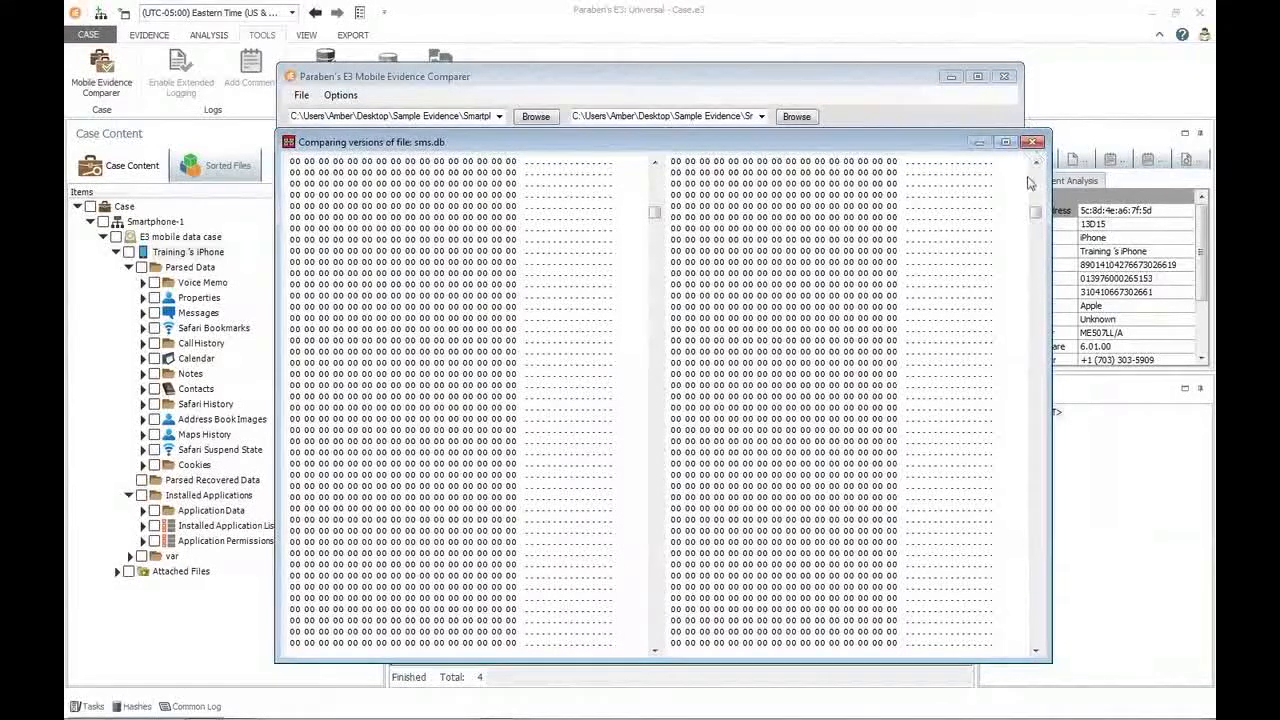
{"action": "scroll", "coordinate": [1040, 185], "scroll_direction": "up", "scroll_amount": 3}
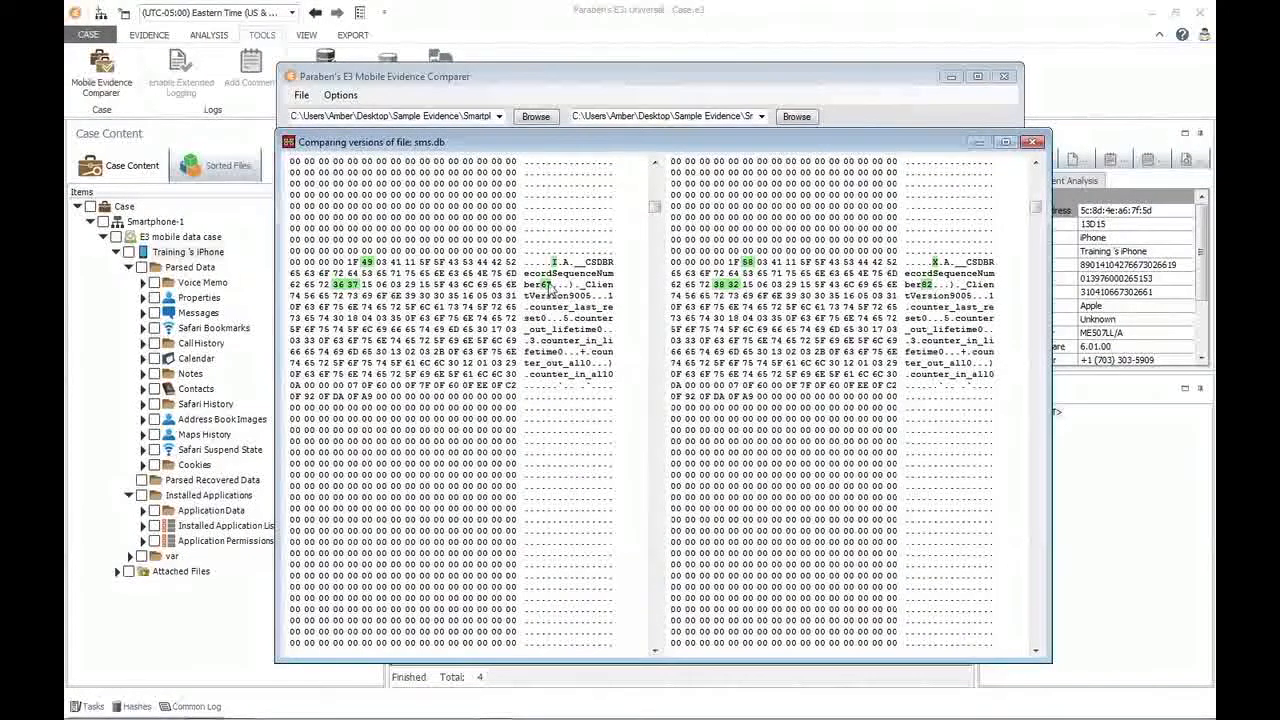
{"action": "left_click", "coordinate": [1037, 635]}
{"action": "left_click", "coordinate": [1037, 636]}
{"action": "left_click", "coordinate": [1037, 636]}
{"action": "left_click", "coordinate": [1037, 636]}
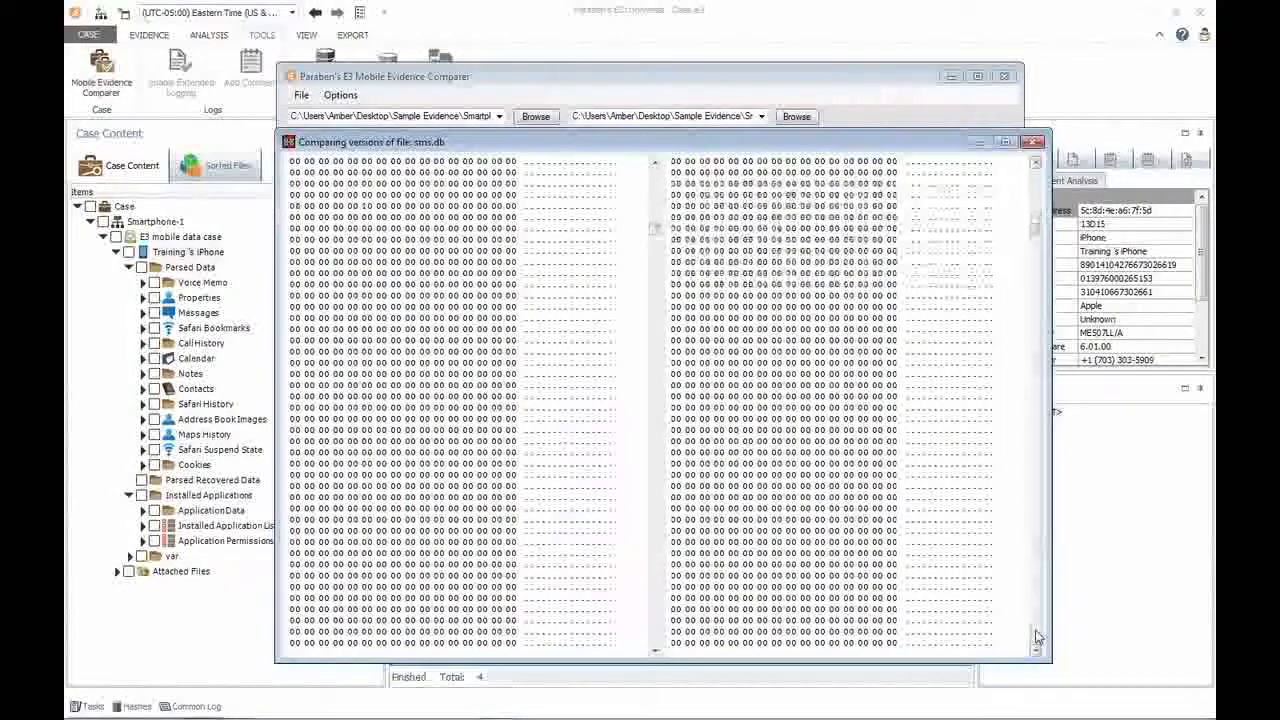
{"action": "left_click", "coordinate": [1038, 637]}
{"action": "left_click", "coordinate": [1037, 637]}
{"action": "left_click", "coordinate": [1037, 637]}
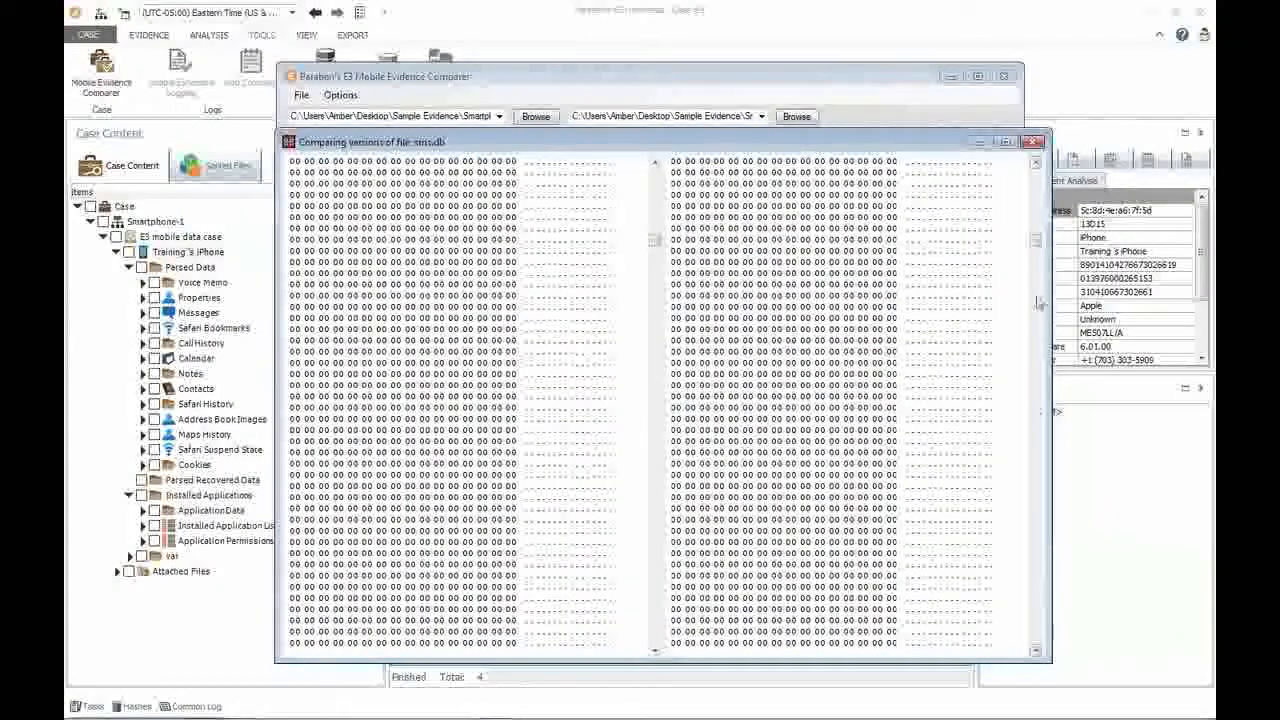
{"action": "left_click", "coordinate": [1037, 213]}
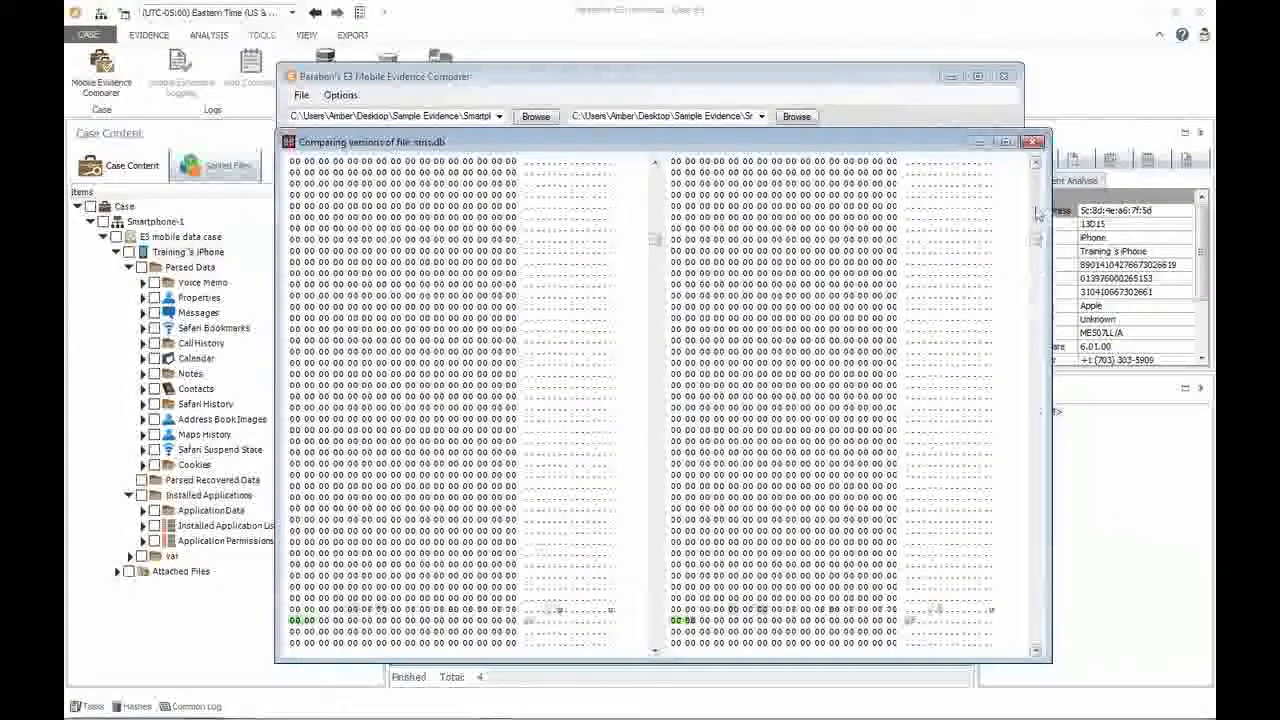
{"action": "left_click", "coordinate": [1037, 637]}
{"action": "left_click", "coordinate": [1037, 637]}
{"action": "left_click", "coordinate": [1037, 636]}
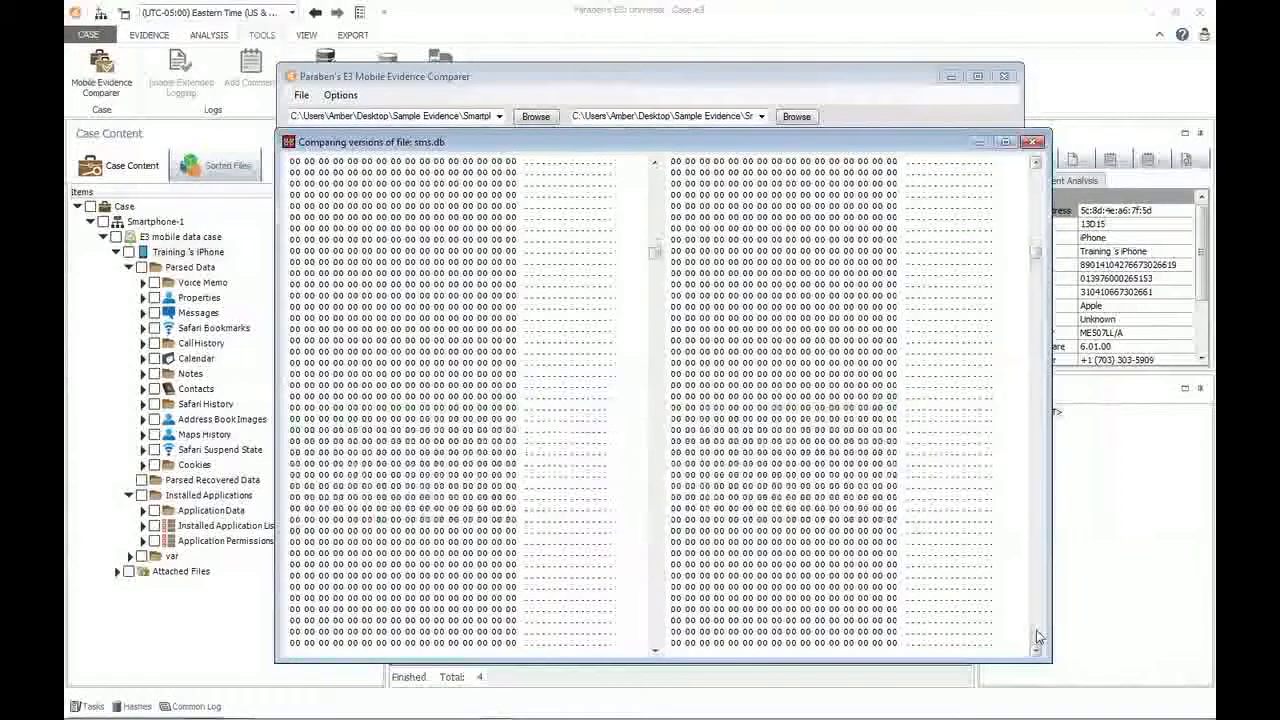
{"action": "left_click", "coordinate": [1037, 213]}
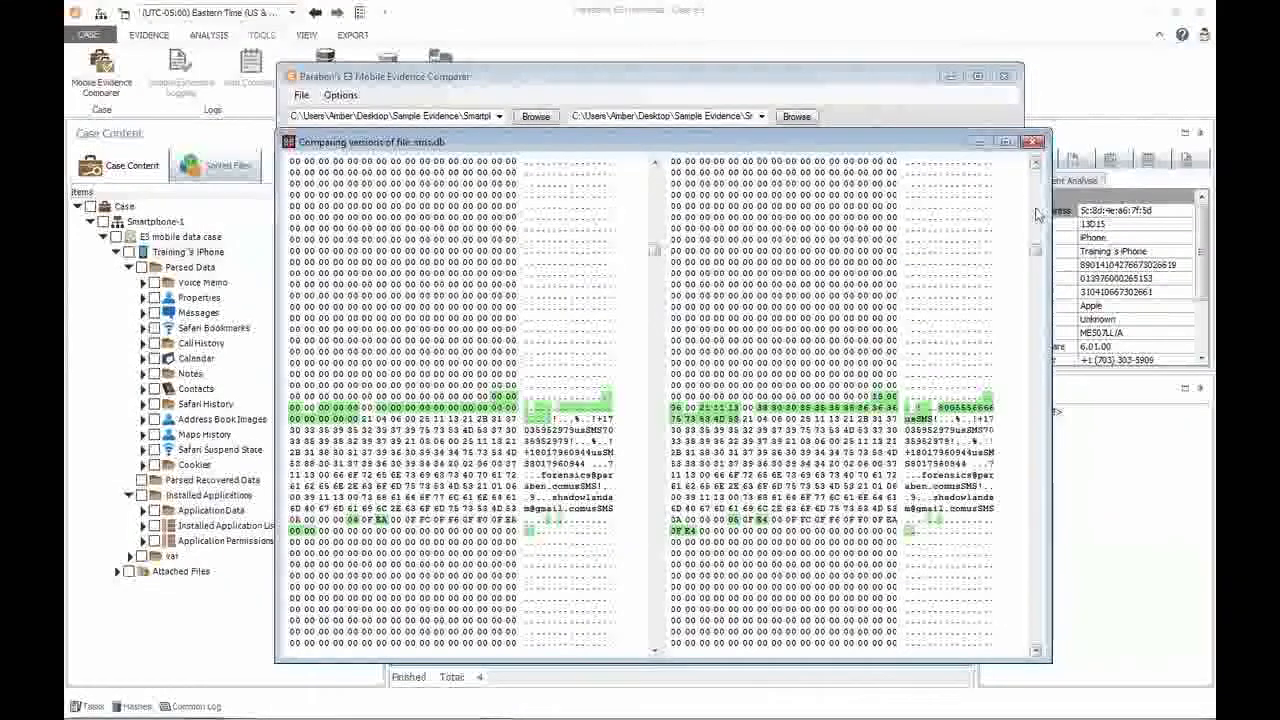
Select the highlighted phone number entry in the second version of sms.db to compare it with the same bytes in the first.
{"action": "left_click", "coordinate": [966, 411]}
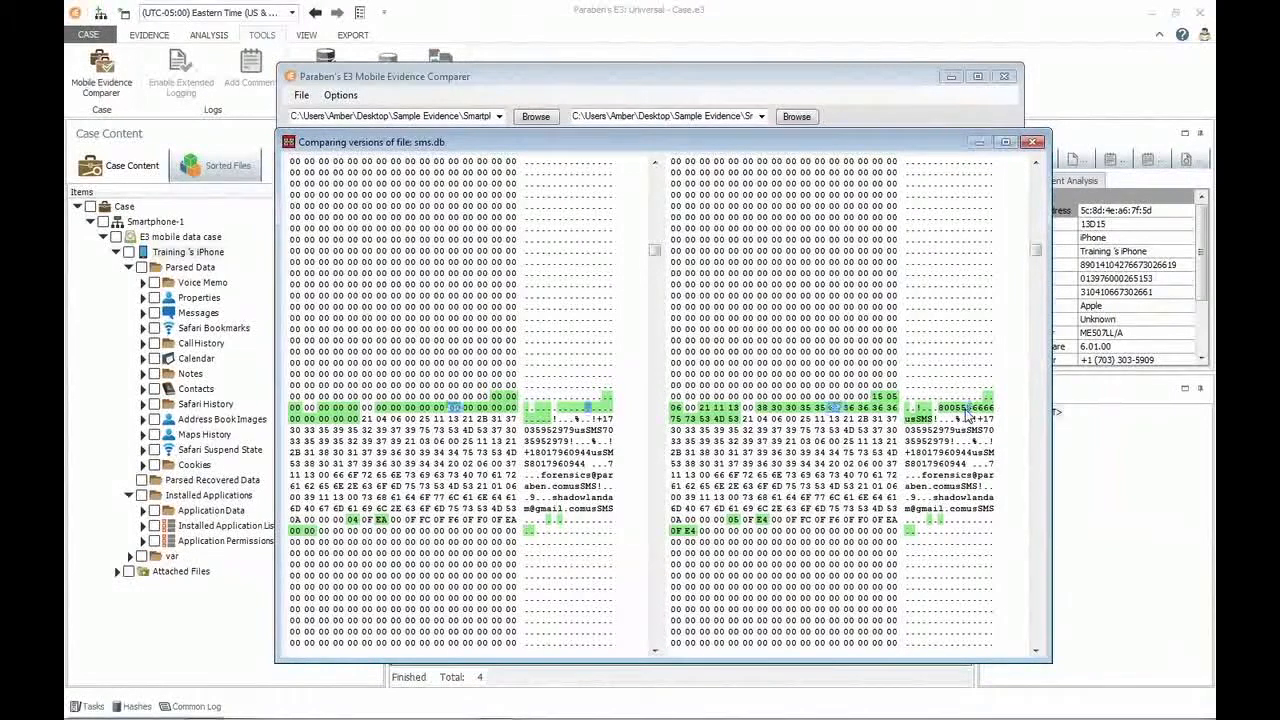
{"action": "left_click_drag", "start_coordinate": [939, 410], "coordinate": [945, 412]}
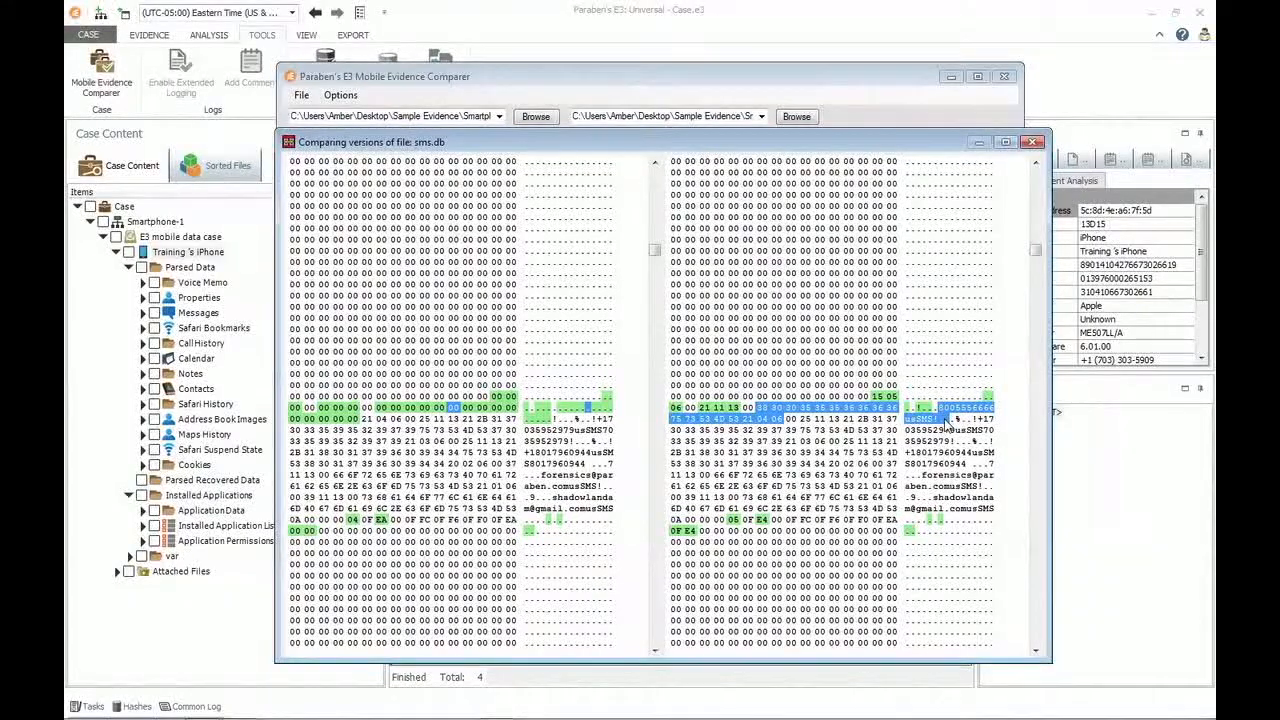
{"action": "left_click_drag", "start_coordinate": [945, 423], "coordinate": [946, 423]}
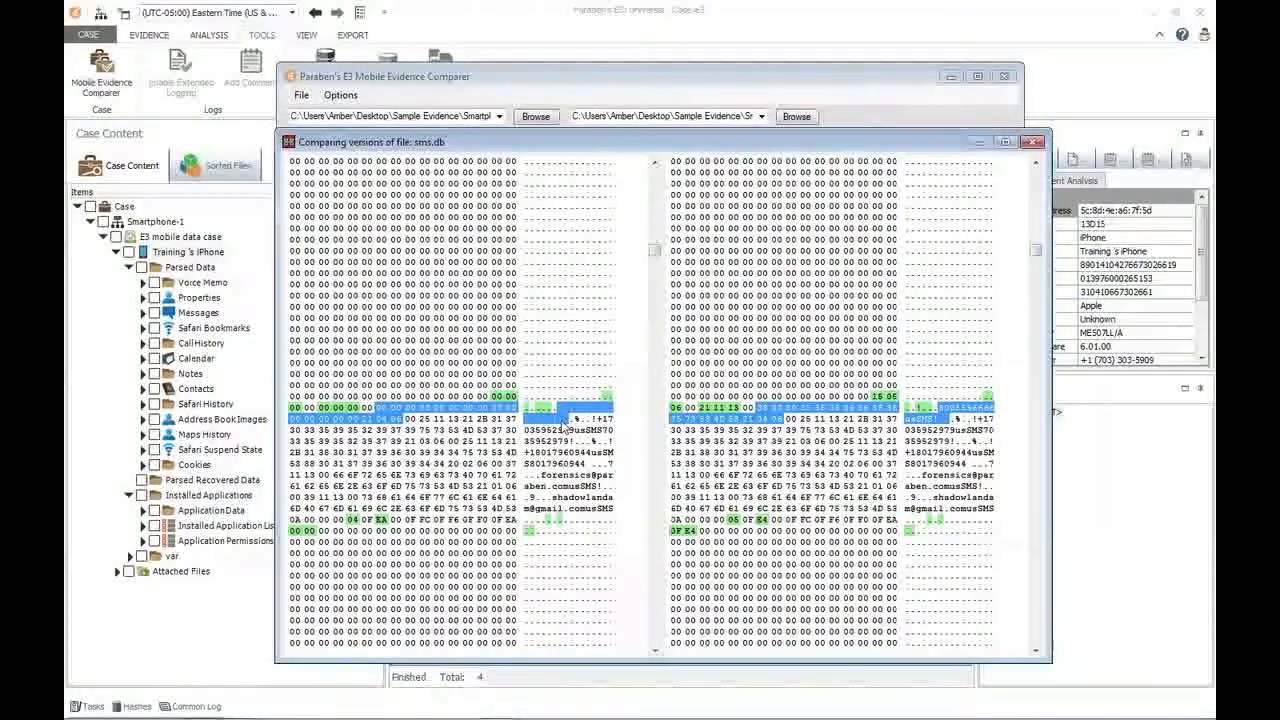
Examine the remaining highlighted differences further down sms.db, as far as the large block containing message text.
{"action": "scroll", "coordinate": [1034, 632], "scroll_direction": "down", "scroll_amount": 6}
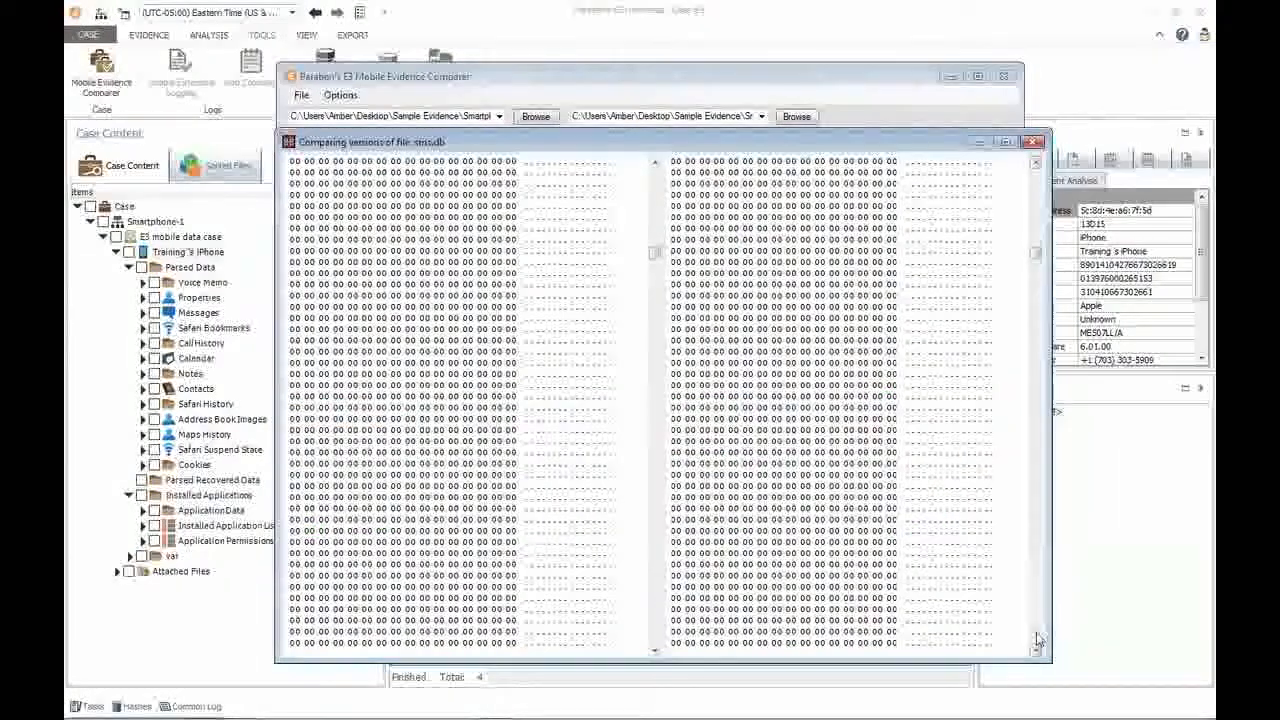
{"action": "scroll", "coordinate": [1040, 285], "scroll_direction": "down", "scroll_amount": 3}
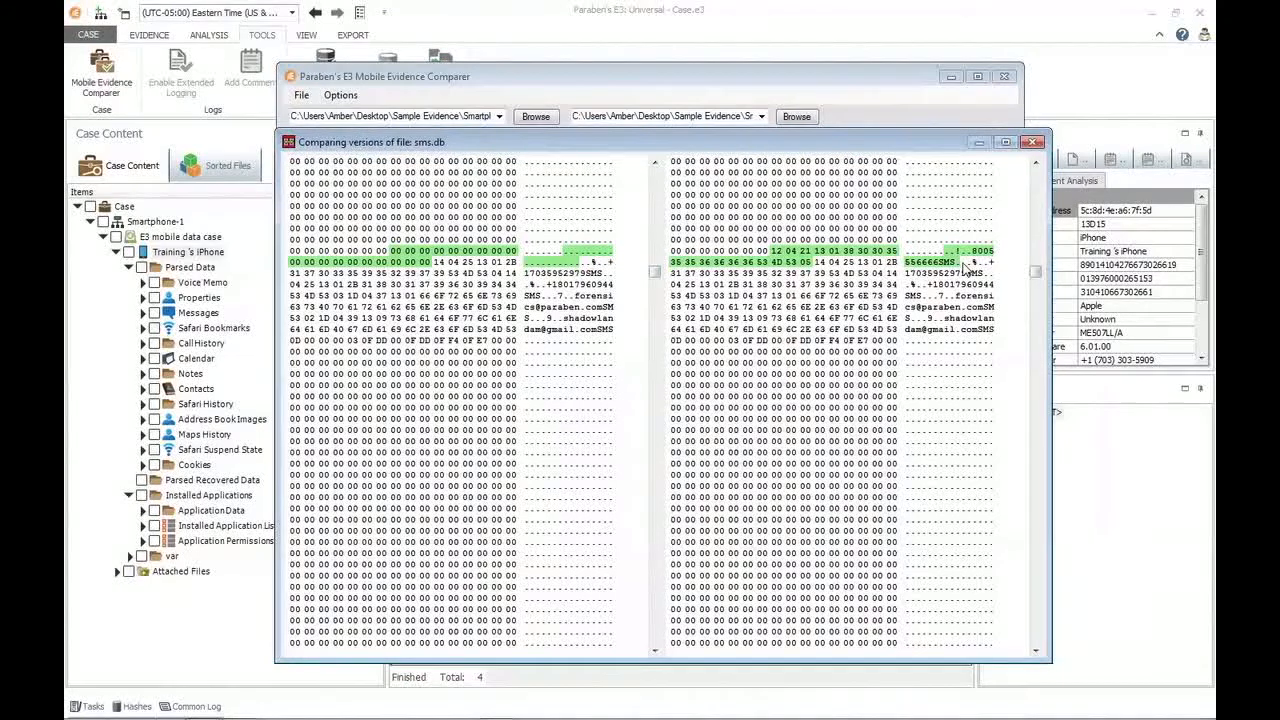
{"action": "left_click", "coordinate": [1037, 627]}
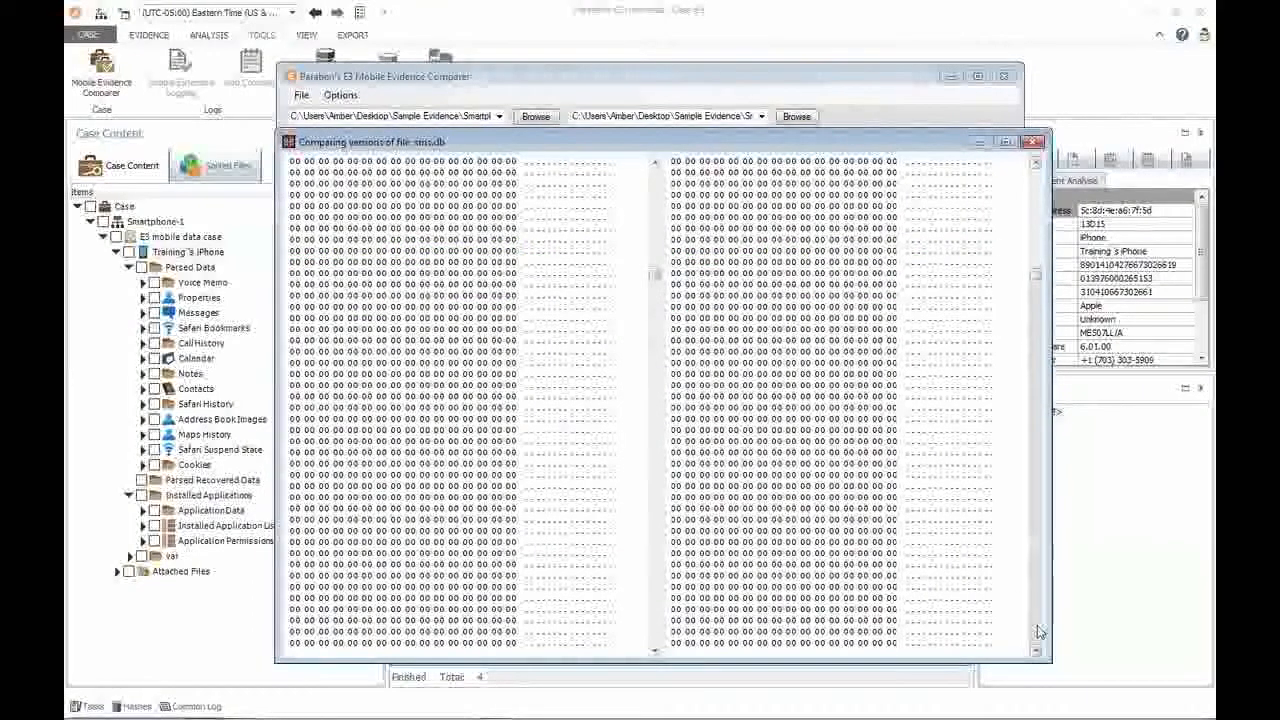
{"action": "left_click", "coordinate": [1037, 631]}
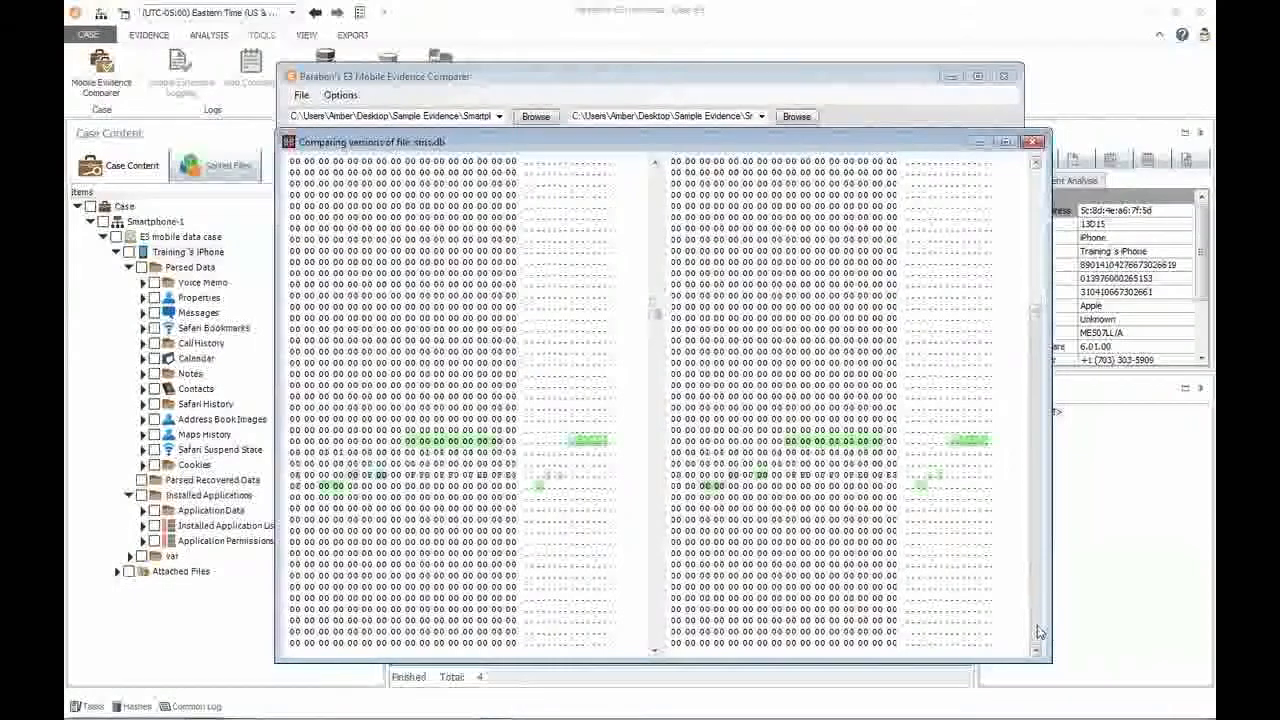
{"action": "left_click", "coordinate": [1037, 631]}
{"action": "left_click", "coordinate": [1037, 631]}
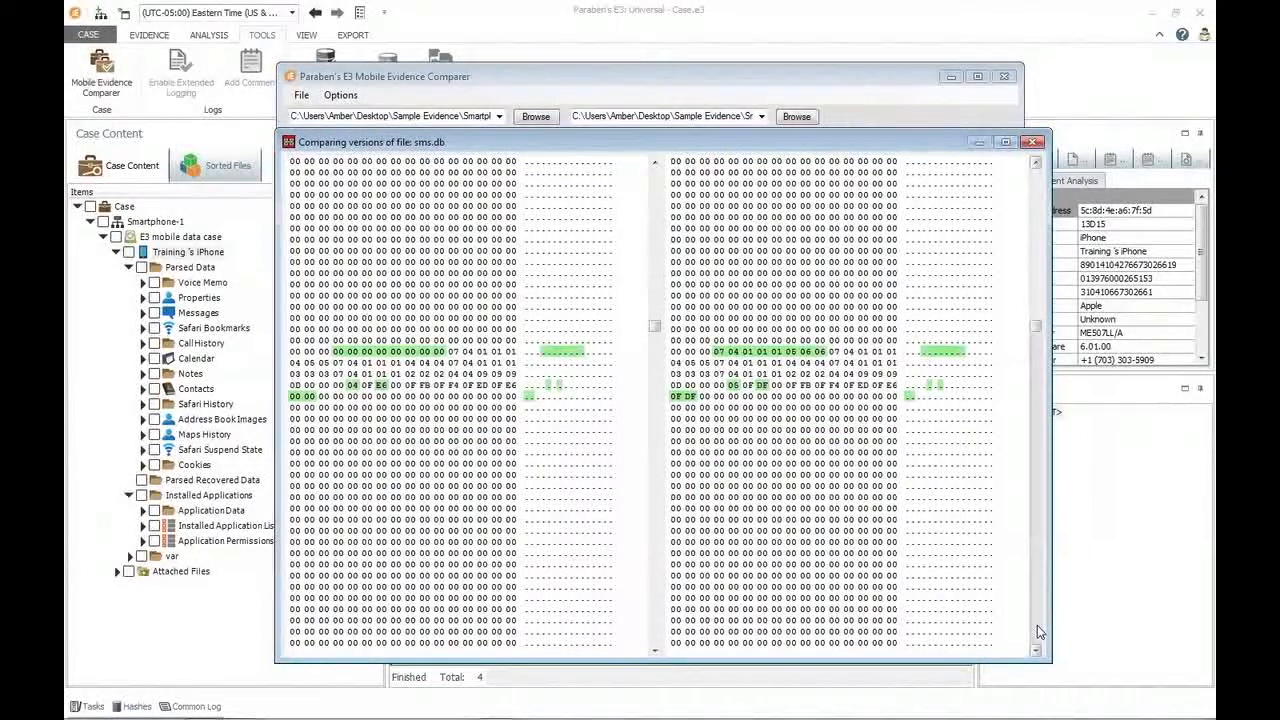
{"action": "left_click", "coordinate": [1037, 631]}
{"action": "left_click", "coordinate": [1037, 631]}
{"action": "left_click", "coordinate": [1037, 631]}
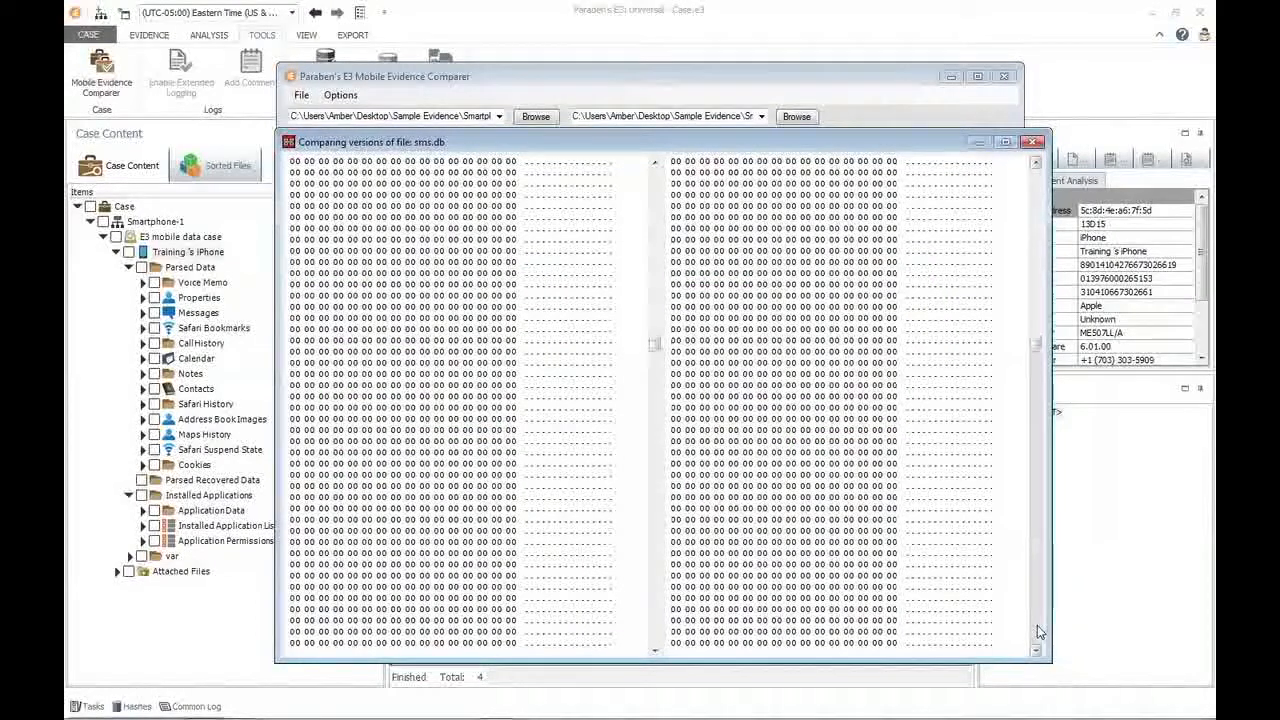
{"action": "left_click", "coordinate": [1037, 631]}
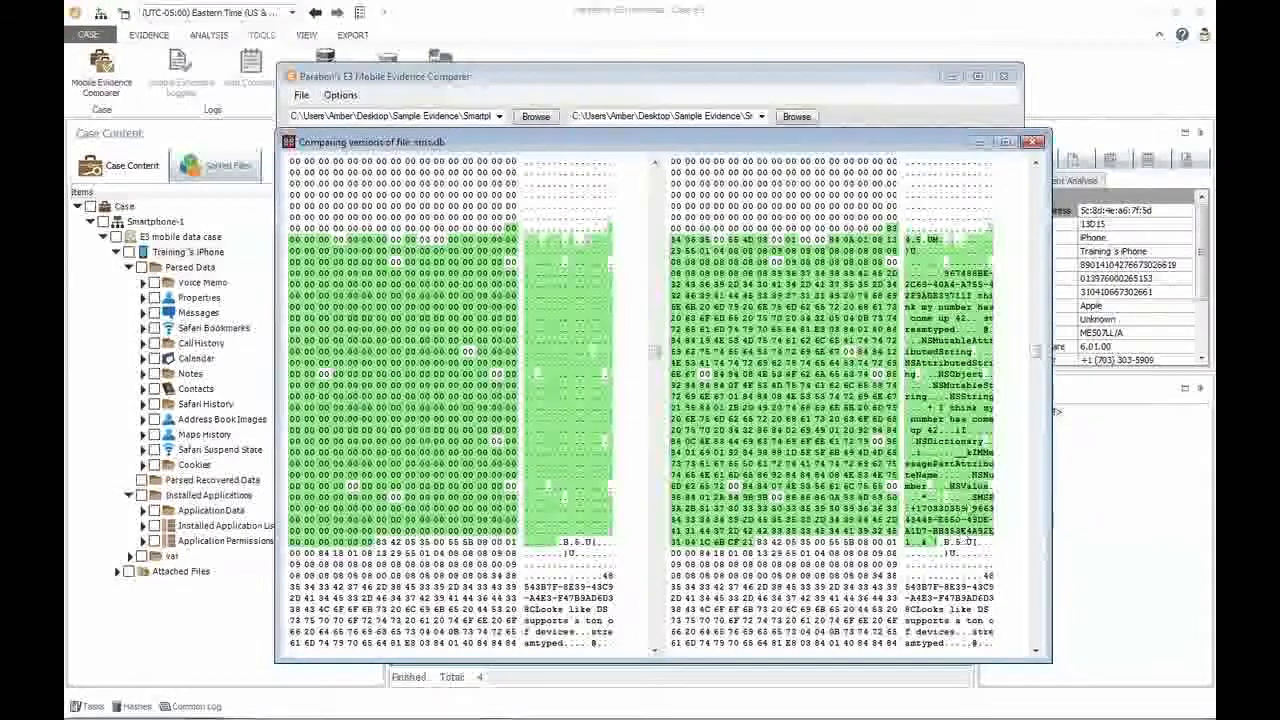
Close the sms.db hex comparison and examine the differing files further down the tree, as far as com.apple.mobilemail.plist.
{"action": "left_click", "coordinate": [1035, 142]}
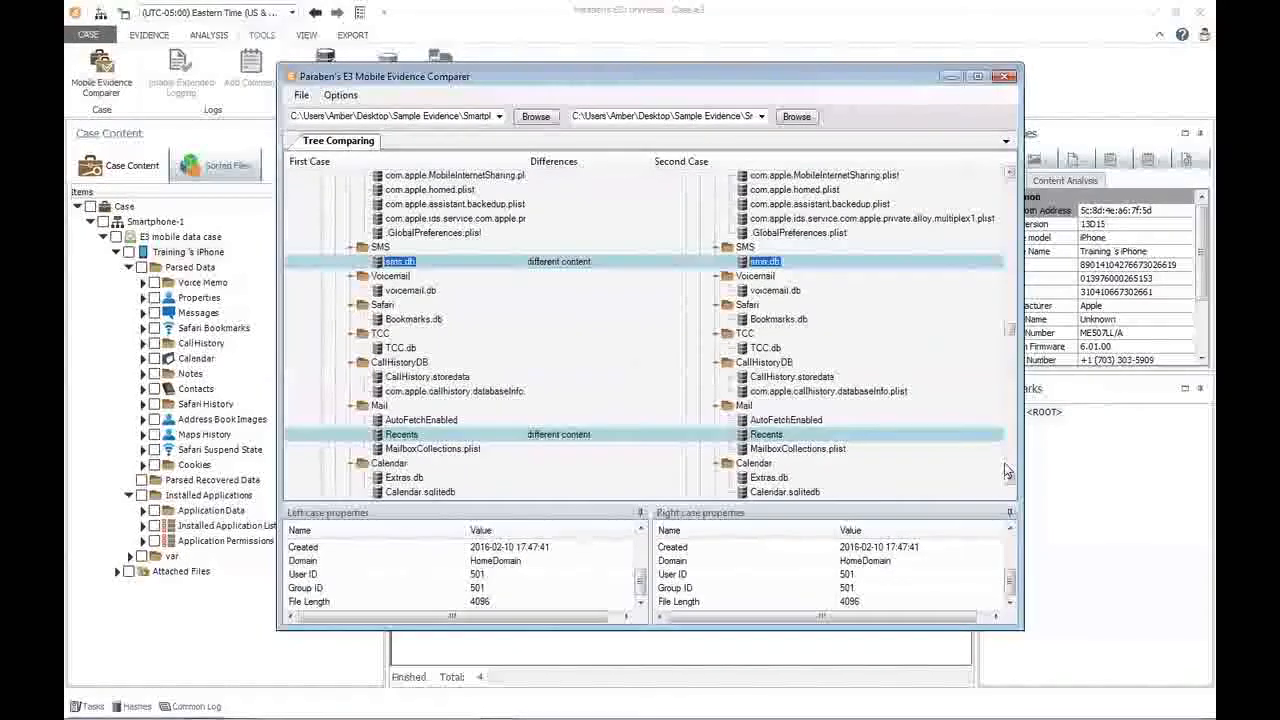
{"action": "scroll", "coordinate": [1010, 467], "scroll_direction": "down", "scroll_amount": 15}
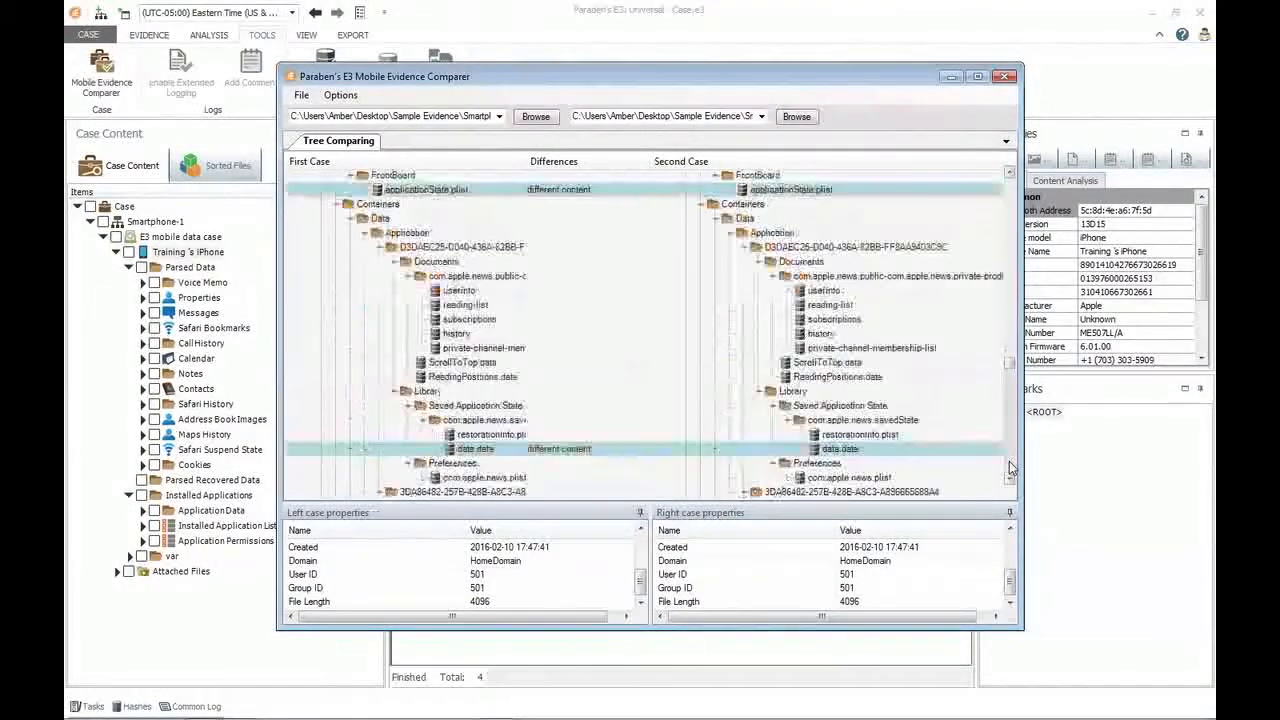
{"action": "scroll", "coordinate": [1010, 467], "scroll_direction": "down", "scroll_amount": 10}
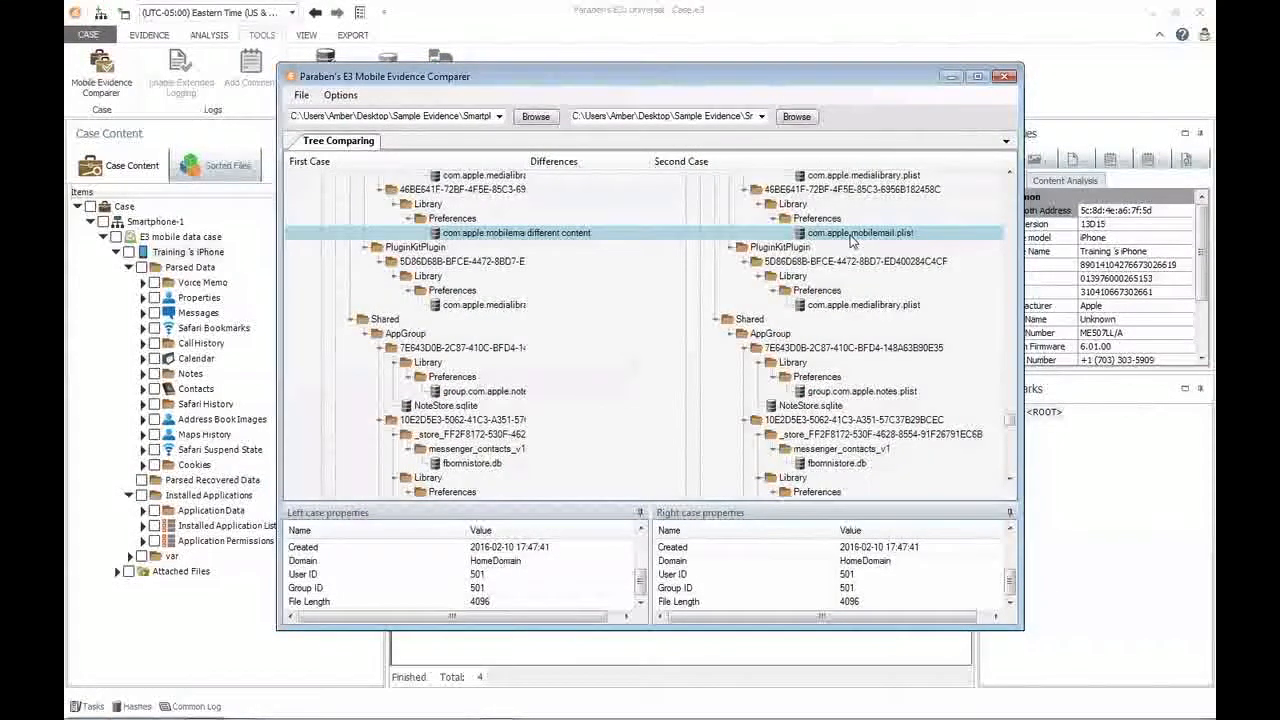
Review the tree view colors for new folders or files, different files and empty positions, and accept them.
{"action": "left_click", "coordinate": [356, 95]}
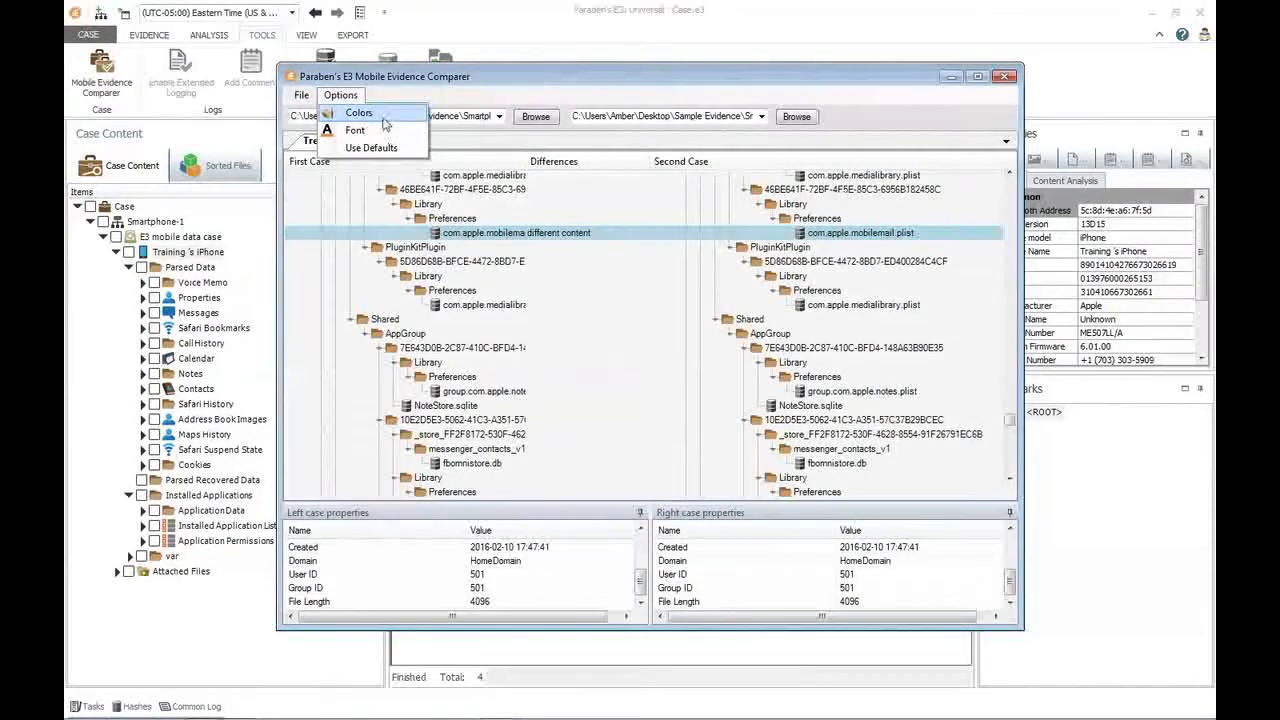
{"action": "left_click", "coordinate": [381, 118]}
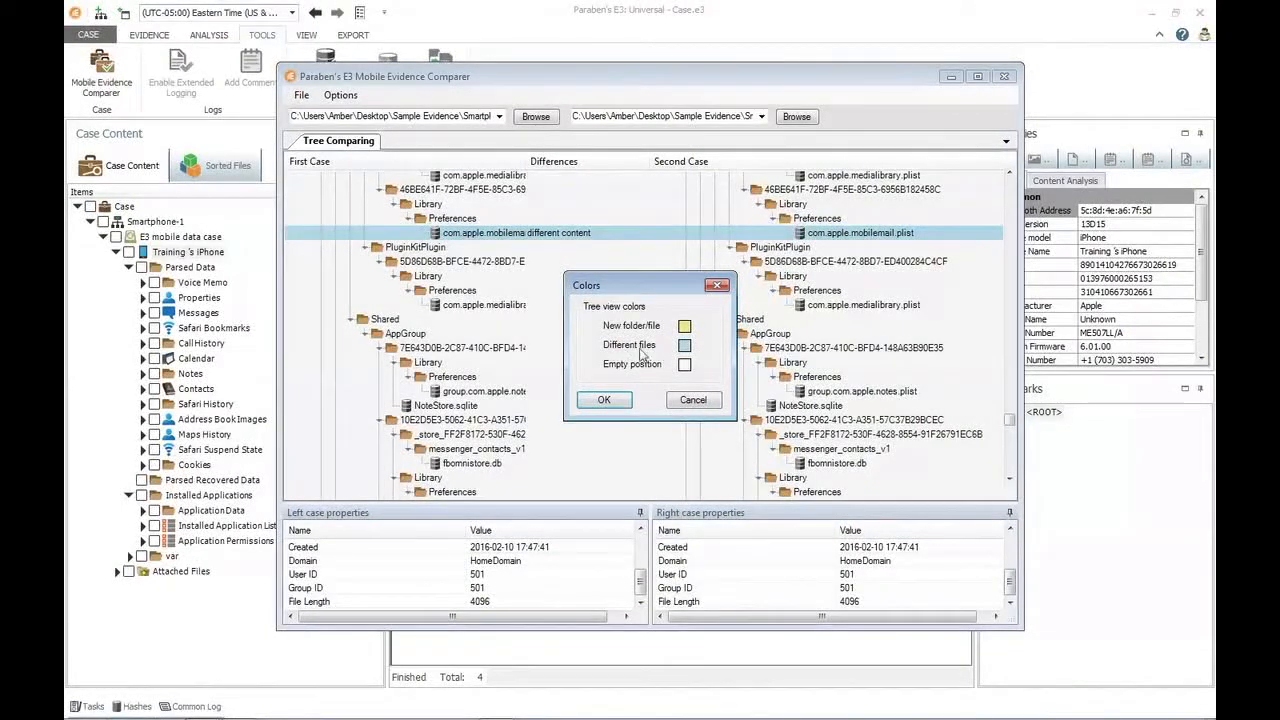
{"action": "left_click", "coordinate": [604, 400]}
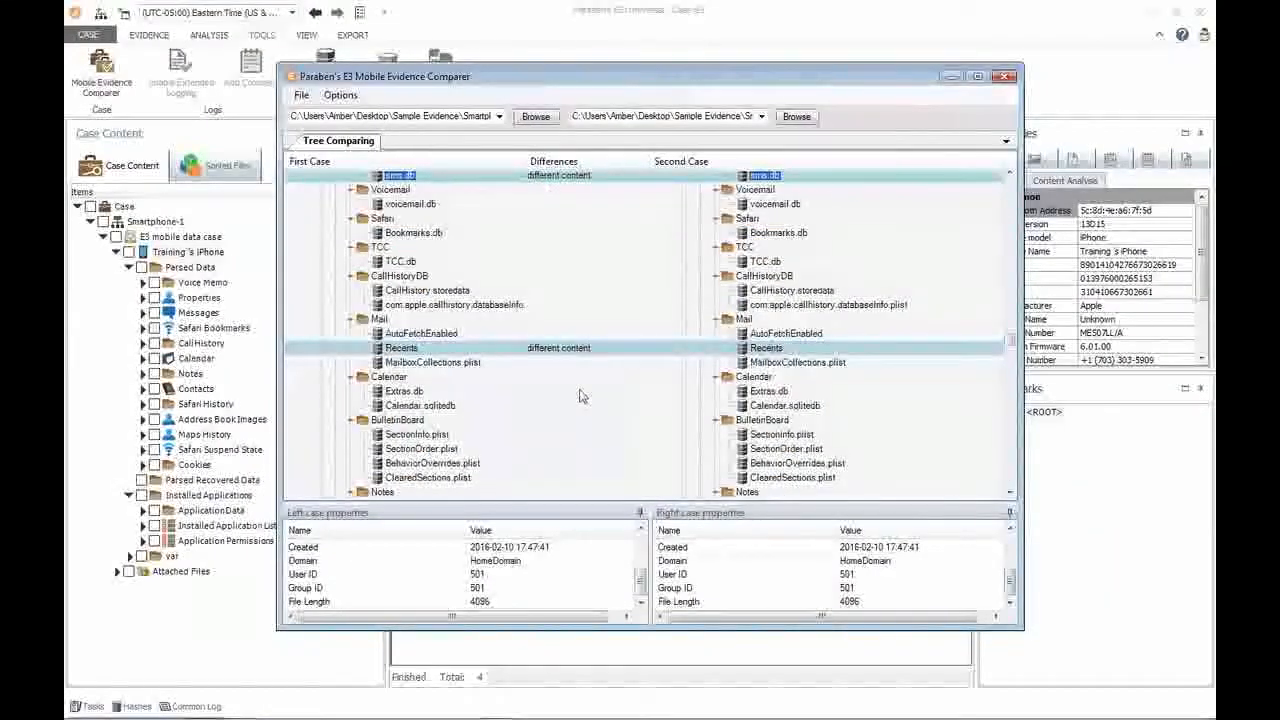
Start a comparison report using the PDF Mobile Evidence Comparer Report scheme, with case information, device information and opening after generation included.
{"action": "left_click", "coordinate": [302, 97]}
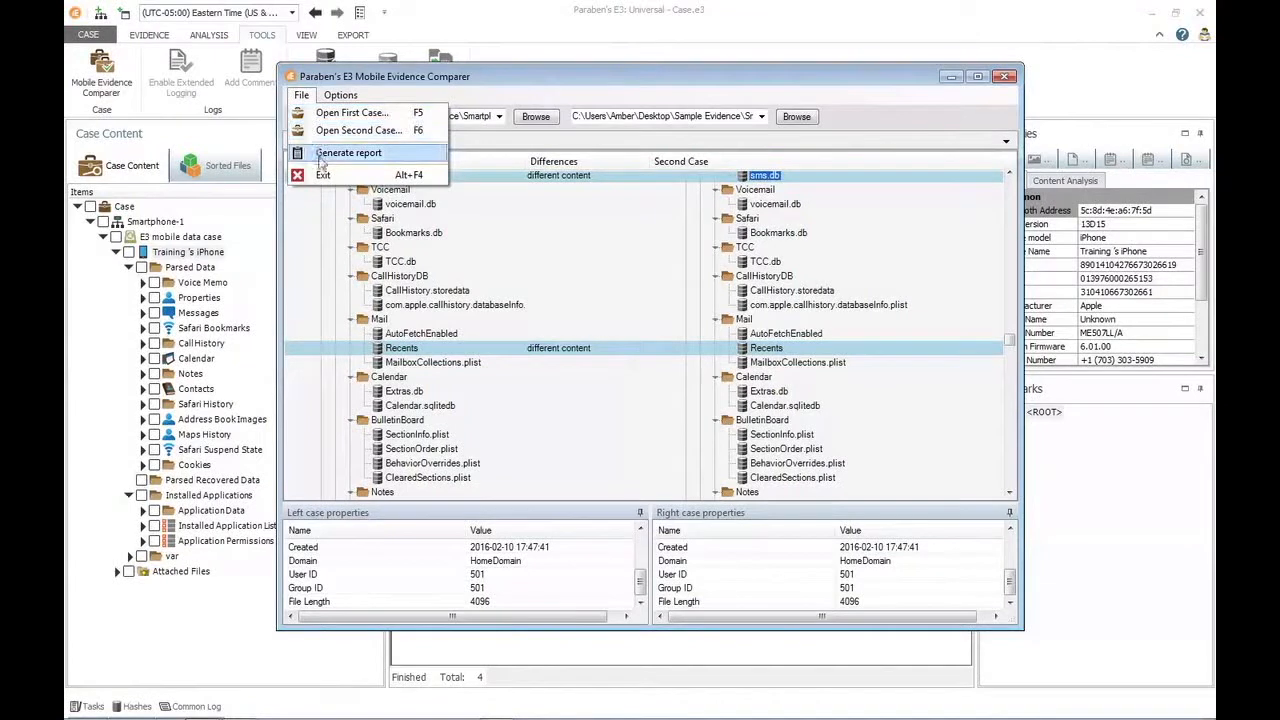
{"action": "left_click", "coordinate": [339, 155]}
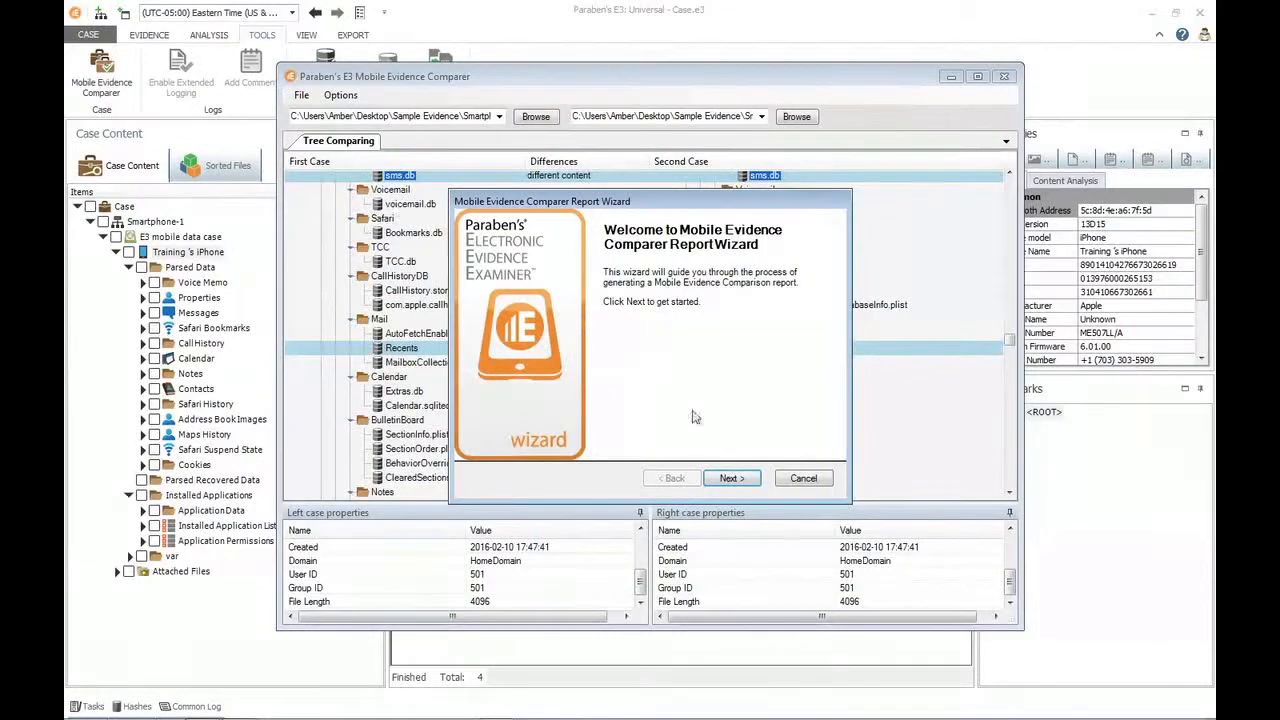
{"action": "left_click", "coordinate": [726, 479]}
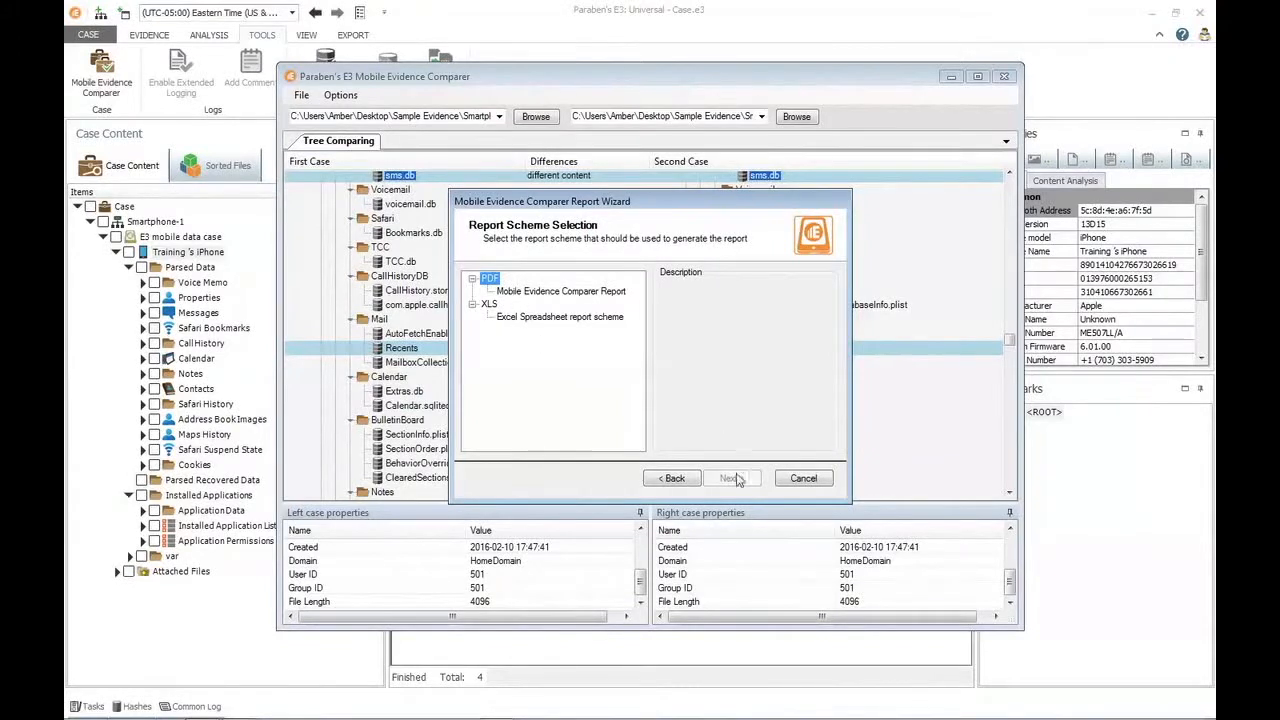
{"action": "left_click", "coordinate": [541, 291]}
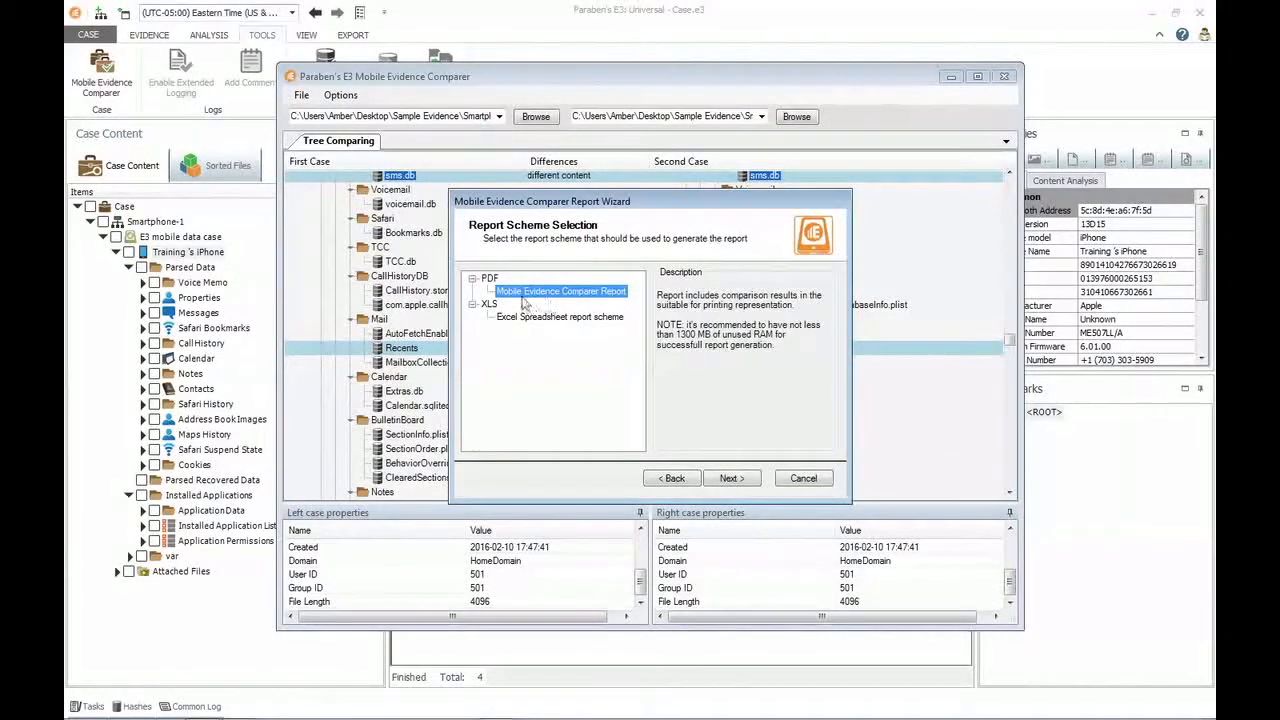
{"action": "left_click", "coordinate": [730, 478]}
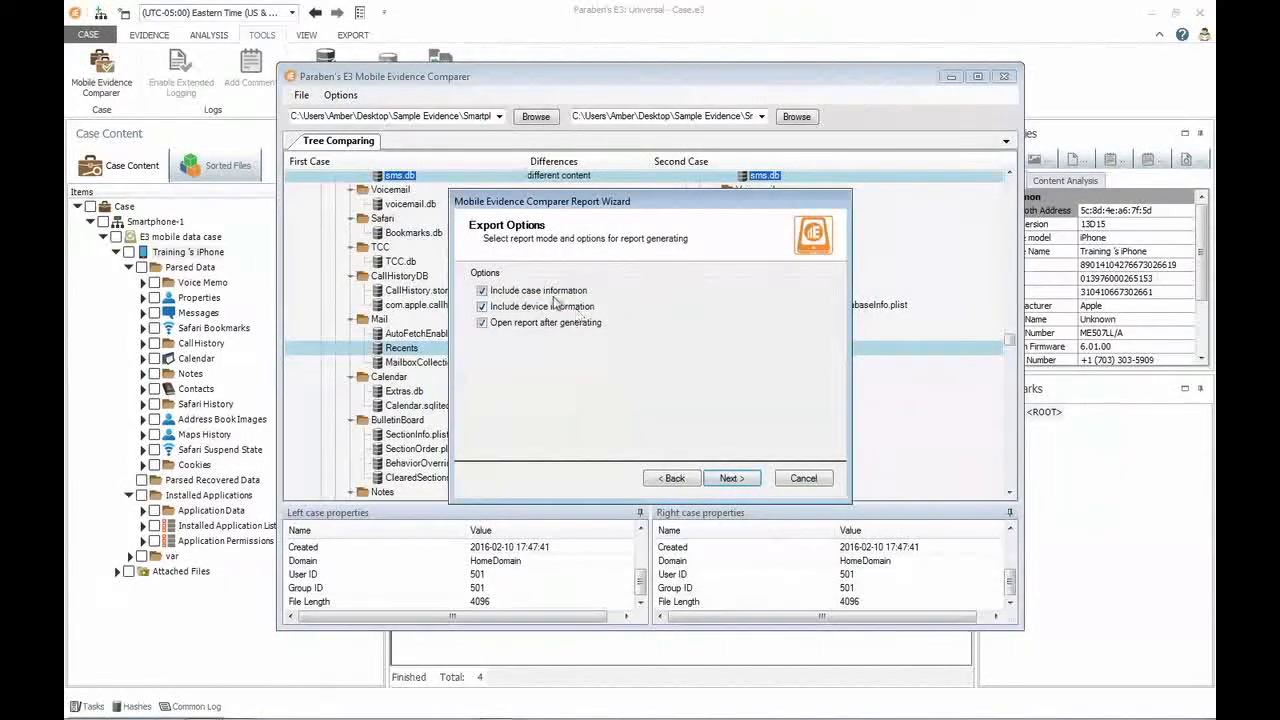
{"action": "left_click", "coordinate": [745, 480]}
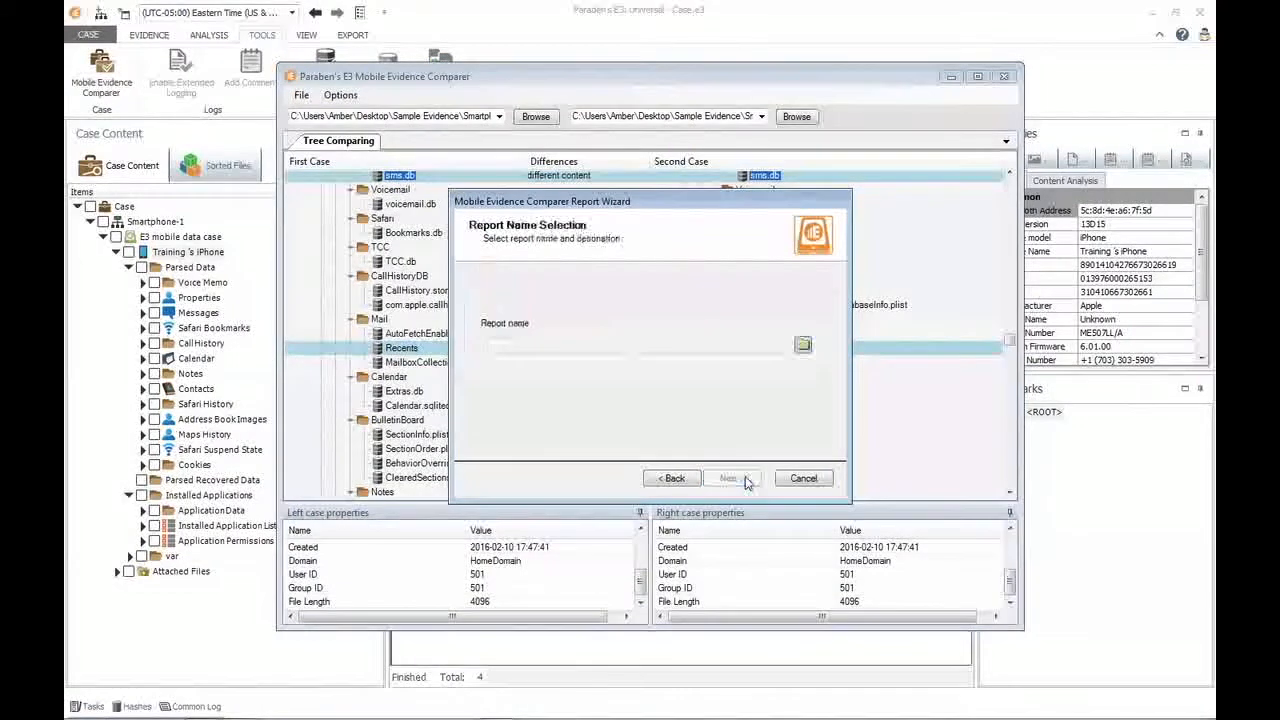
Set the report's destination to a PDF named Test on the Desktop and proceed to the summary of selections.
{"action": "left_click", "coordinate": [802, 344]}
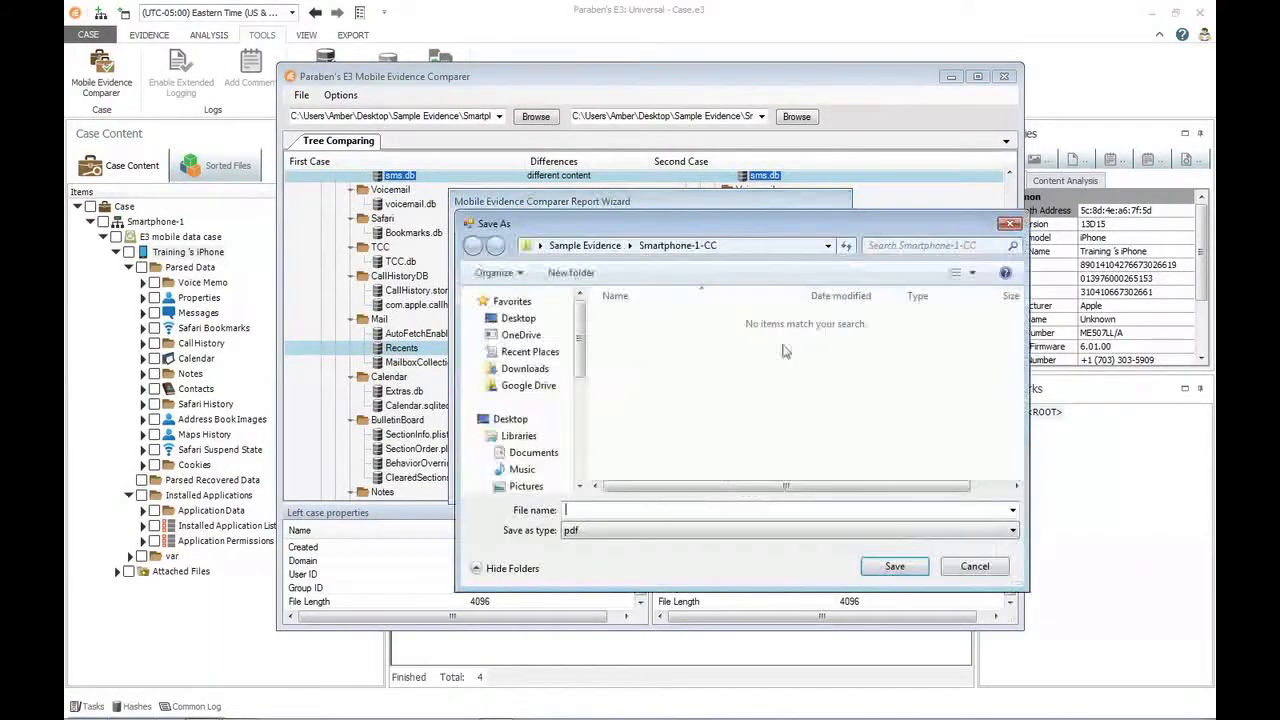
{"action": "left_click", "coordinate": [520, 318]}
{"action": "left_click", "coordinate": [604, 511]}
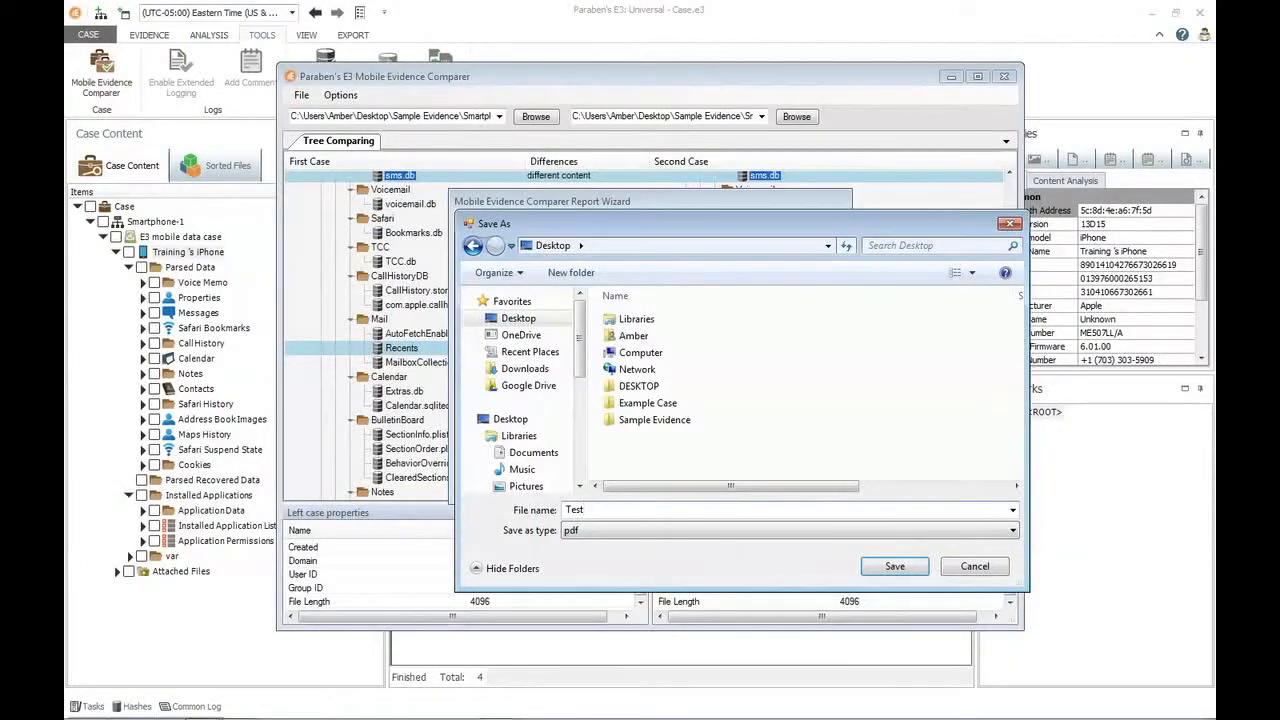
{"action": "left_click", "coordinate": [894, 566]}
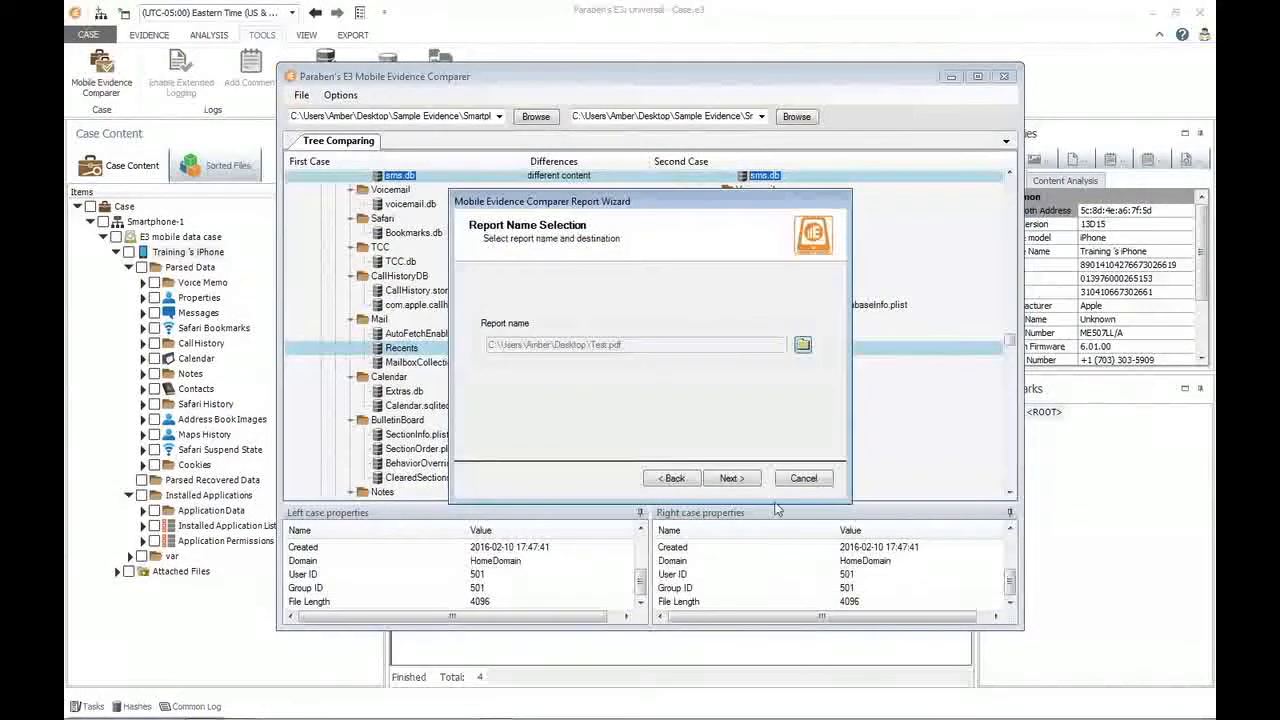
{"action": "left_click", "coordinate": [720, 479]}
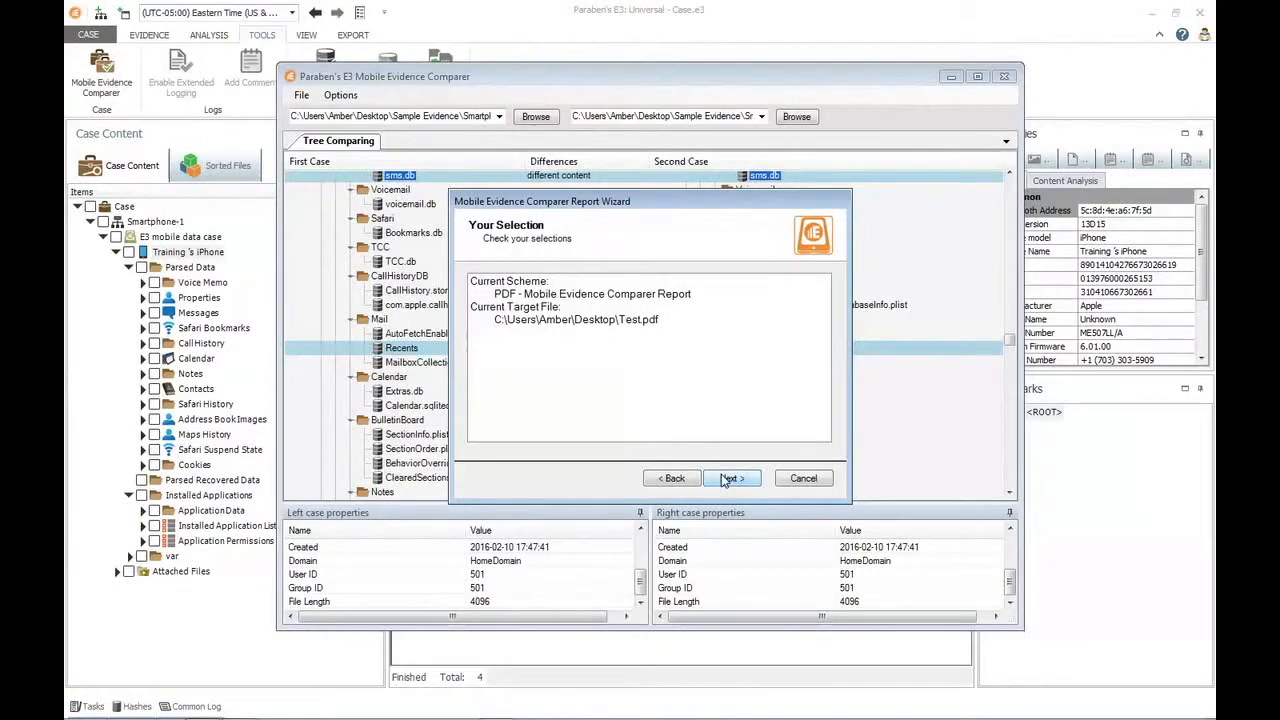
Generate the PDF comparison report from the chosen selections and finish the wizard so that Test.pdf opens in Adobe Acrobat Pro.
{"action": "left_click", "coordinate": [742, 480]}
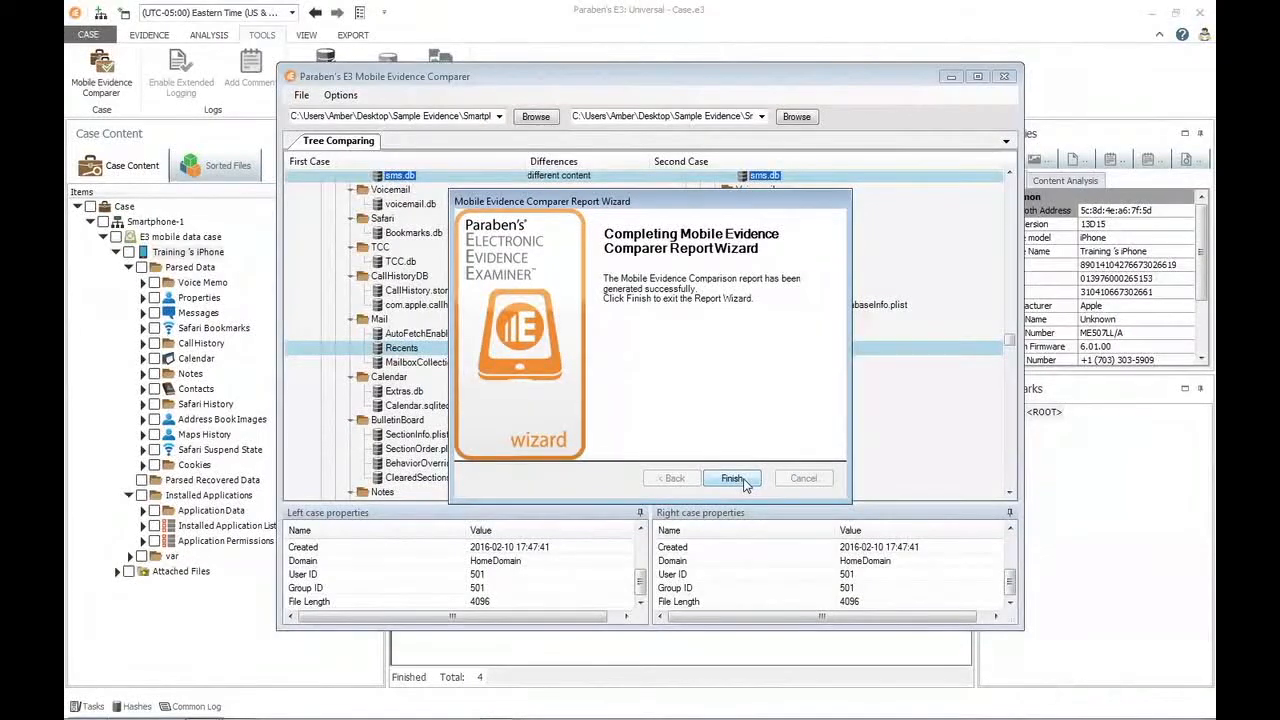
{"action": "left_click", "coordinate": [735, 479]}
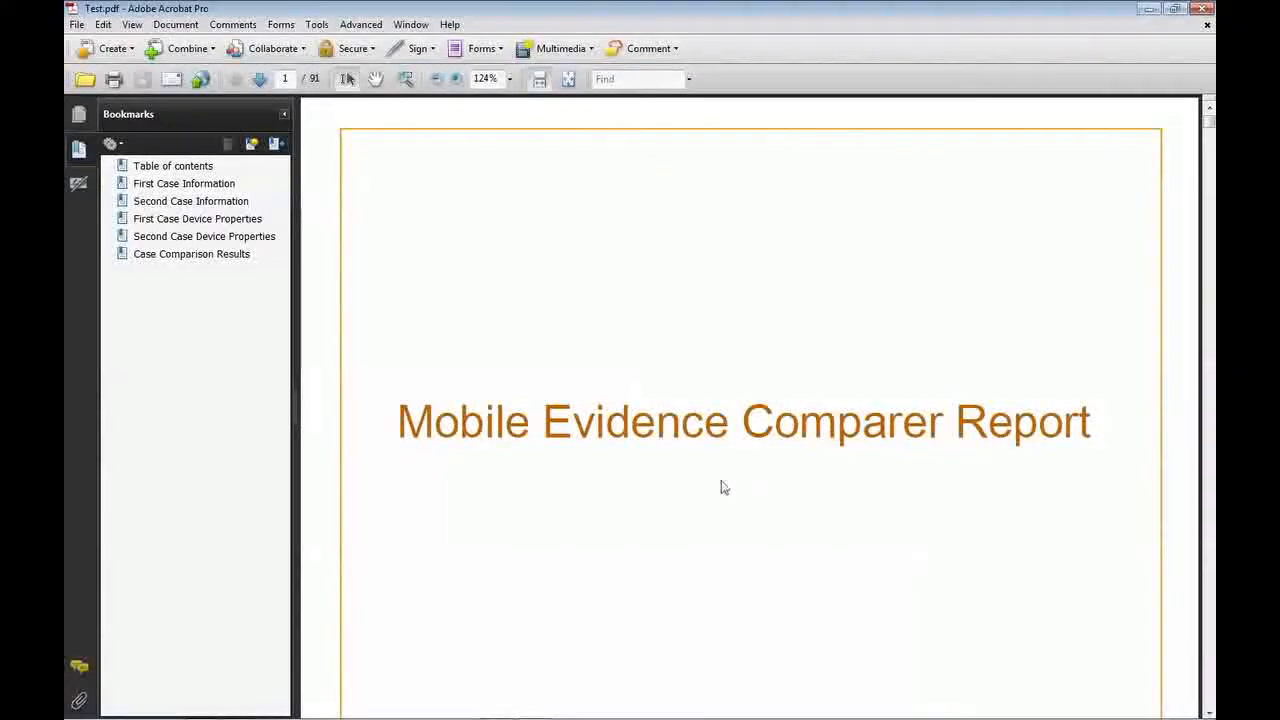
Review the report's table of contents, the case information and the device properties of both the first and second case.
{"action": "left_click", "coordinate": [193, 168]}
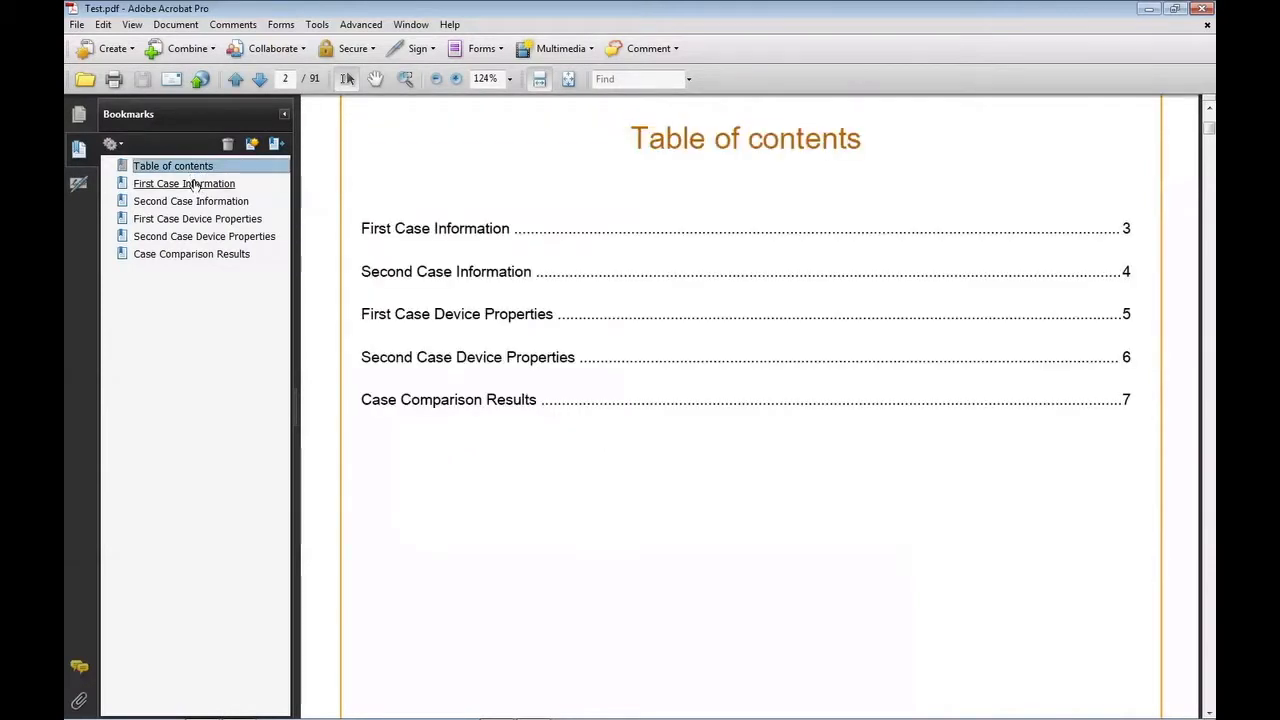
{"action": "left_click", "coordinate": [195, 186]}
{"action": "left_click", "coordinate": [191, 204]}
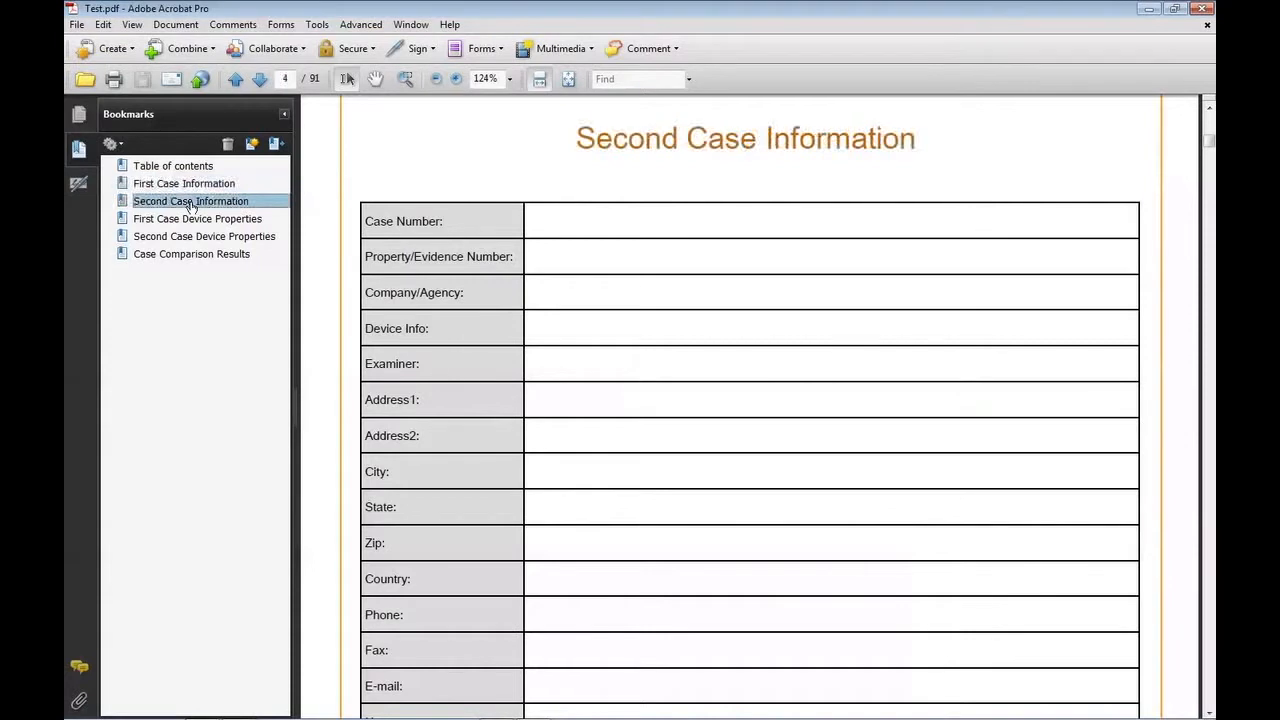
{"action": "left_click", "coordinate": [191, 222]}
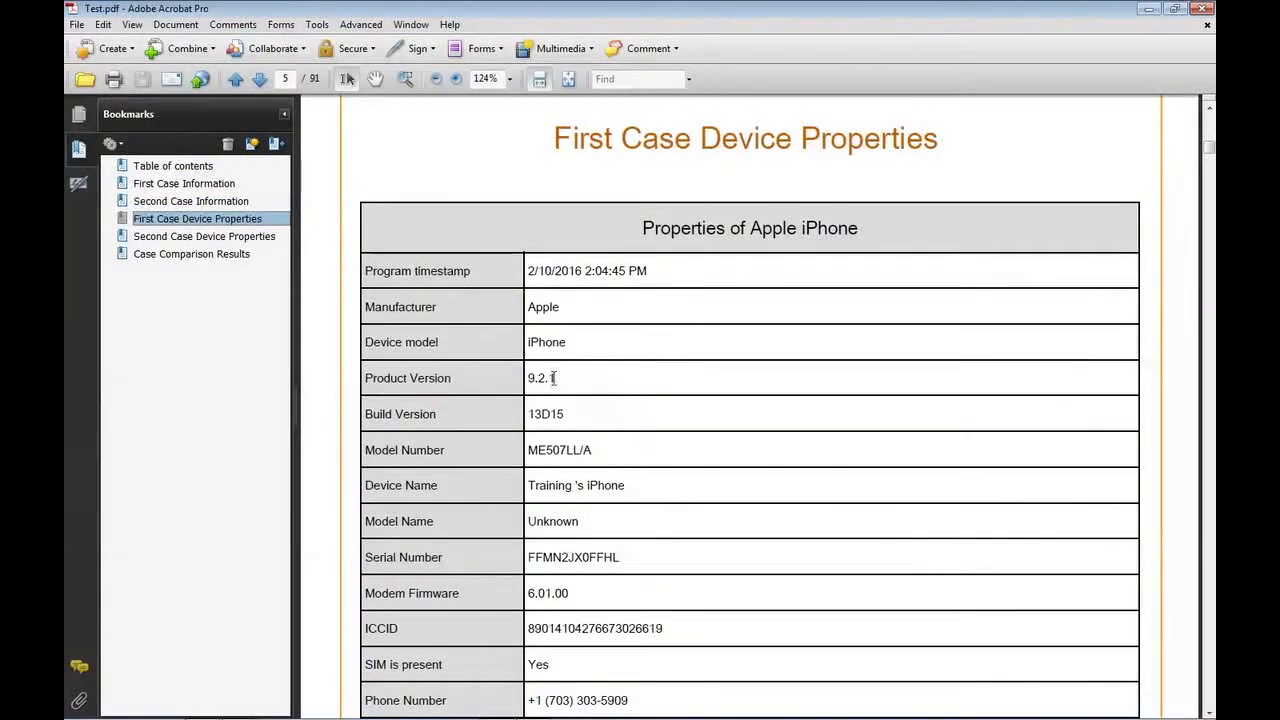
{"action": "left_click", "coordinate": [176, 239]}
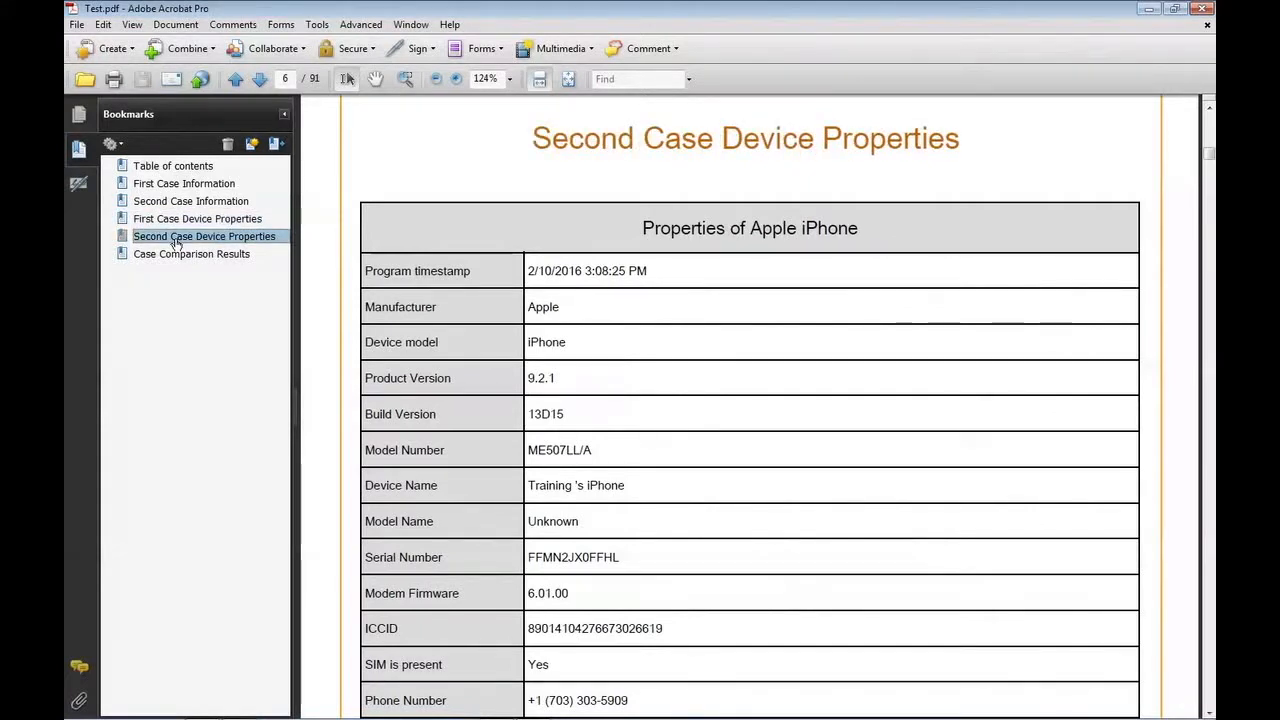
Examine the report's Case Comparison Results from page 7 to page 12, checking the highlighted rows and their listed differences.
{"action": "left_click", "coordinate": [177, 256]}
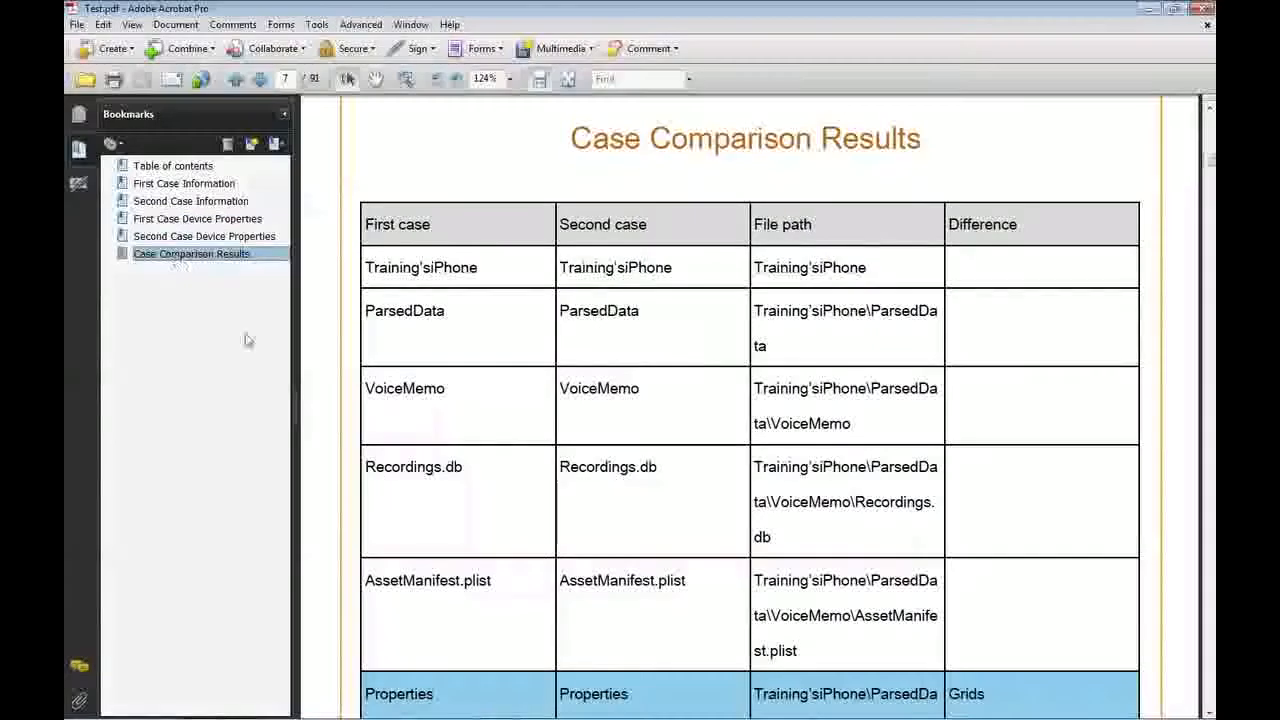
{"action": "scroll", "coordinate": [1210, 697], "scroll_direction": "down", "scroll_amount": 10}
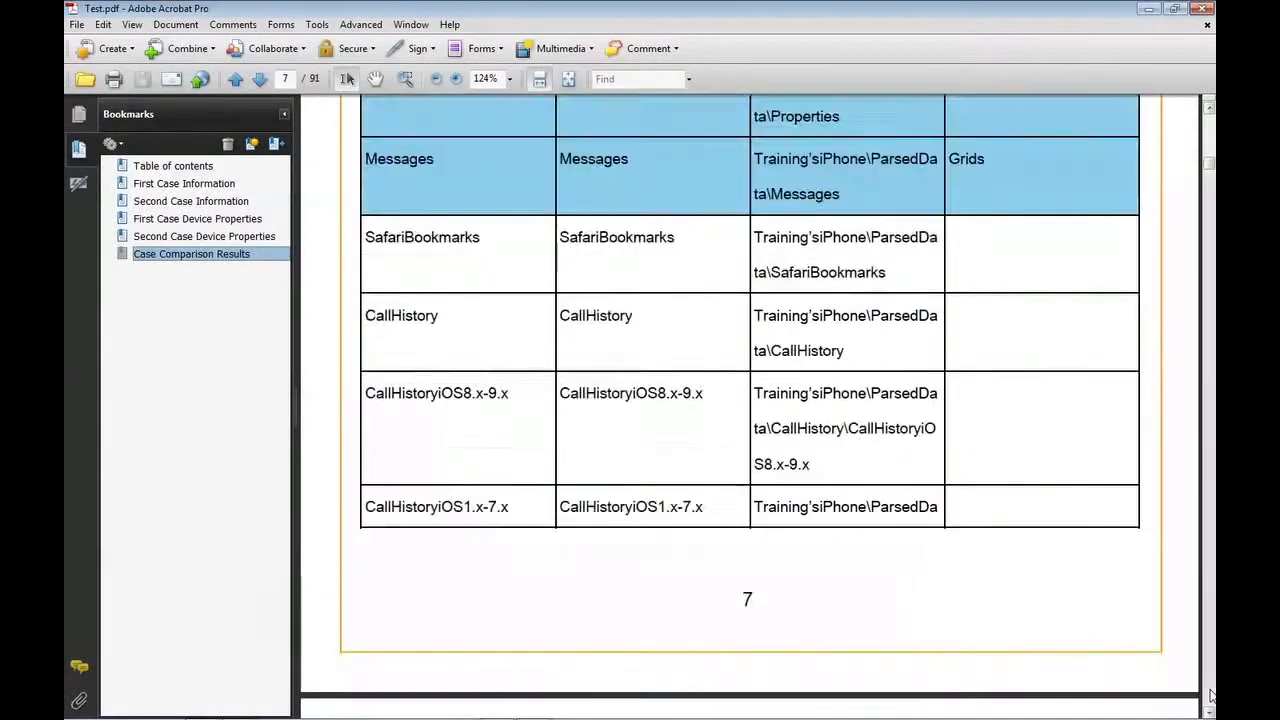
{"action": "scroll", "coordinate": [1210, 697], "scroll_direction": "down", "scroll_amount": 10}
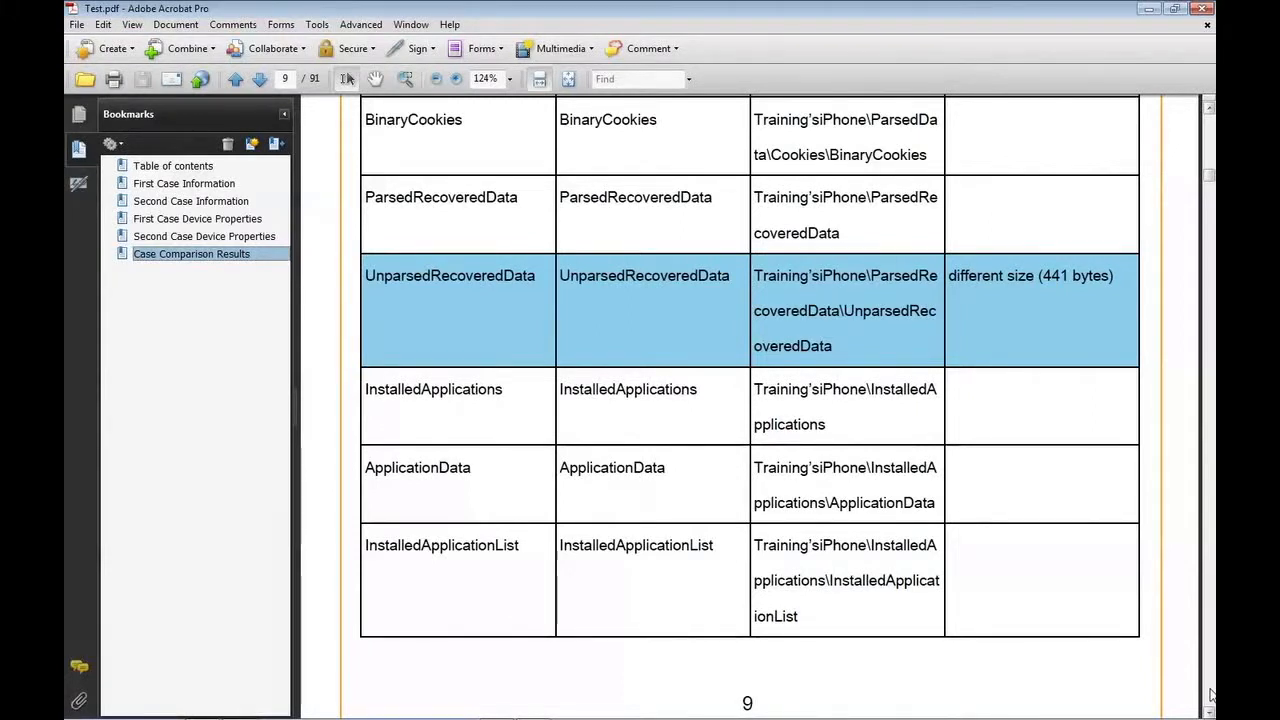
{"action": "left_click", "coordinate": [1211, 695]}
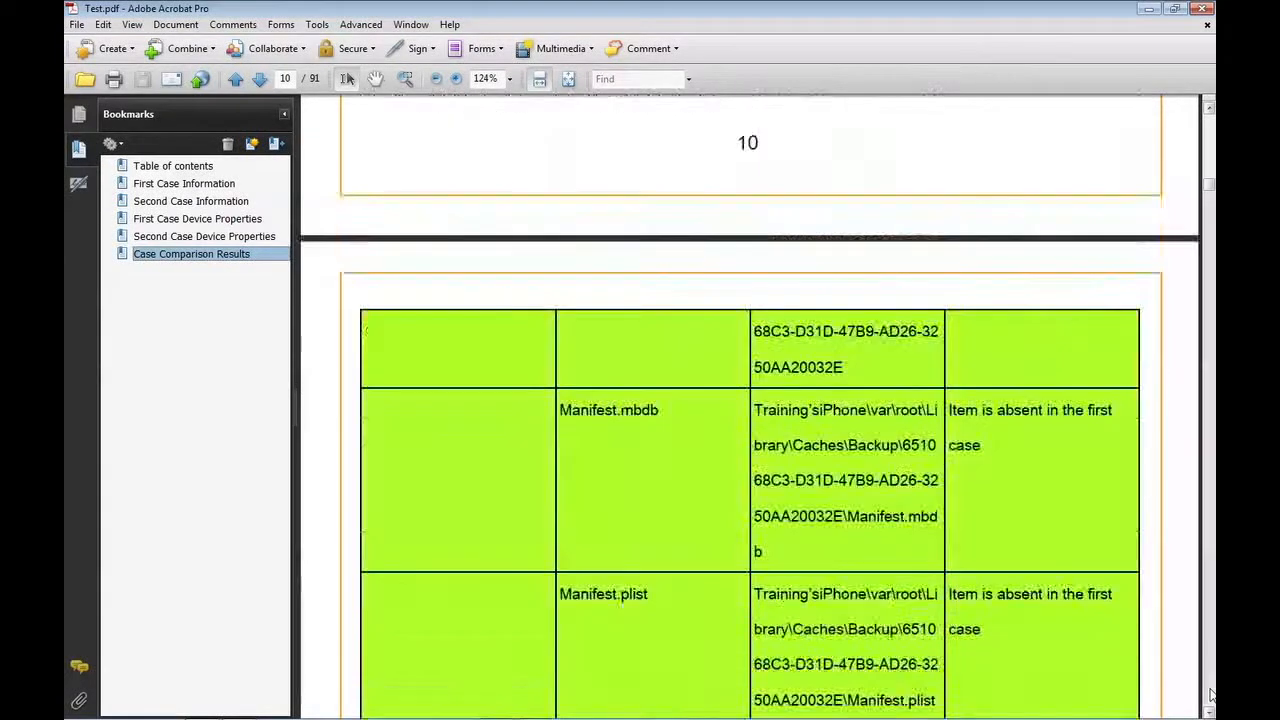
{"action": "left_click", "coordinate": [1211, 695]}
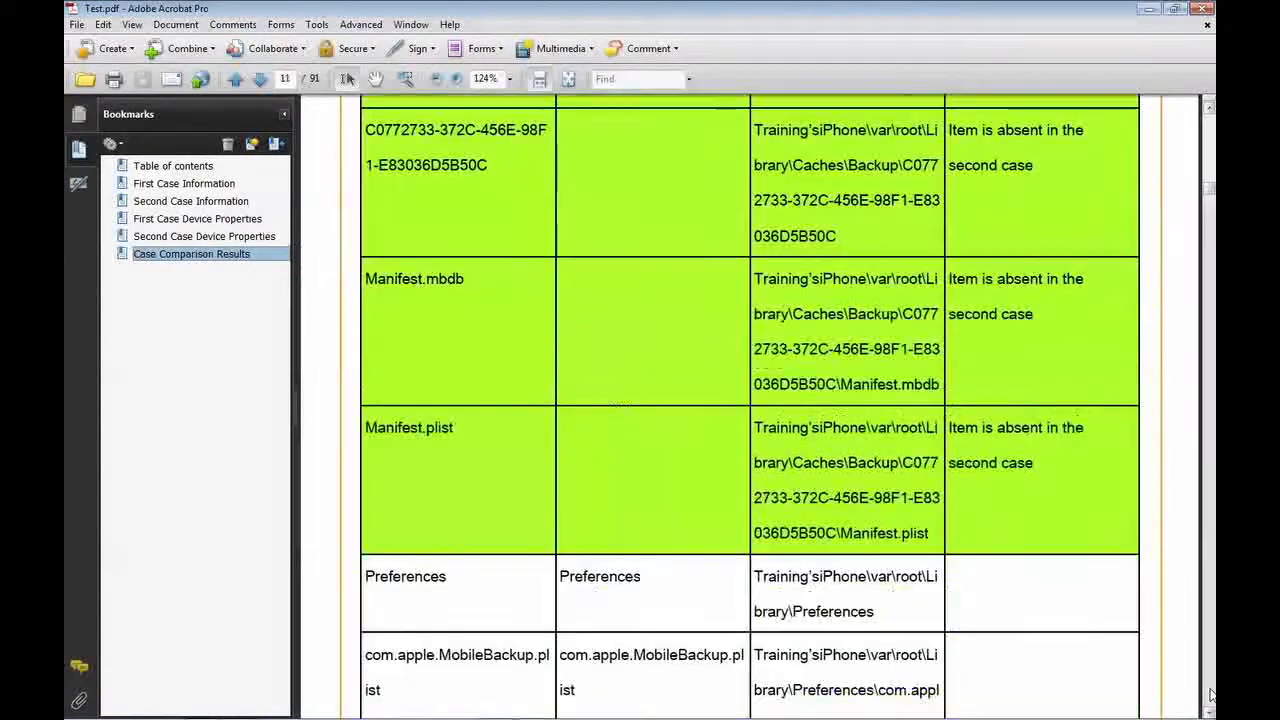
{"action": "left_click", "coordinate": [1211, 695]}
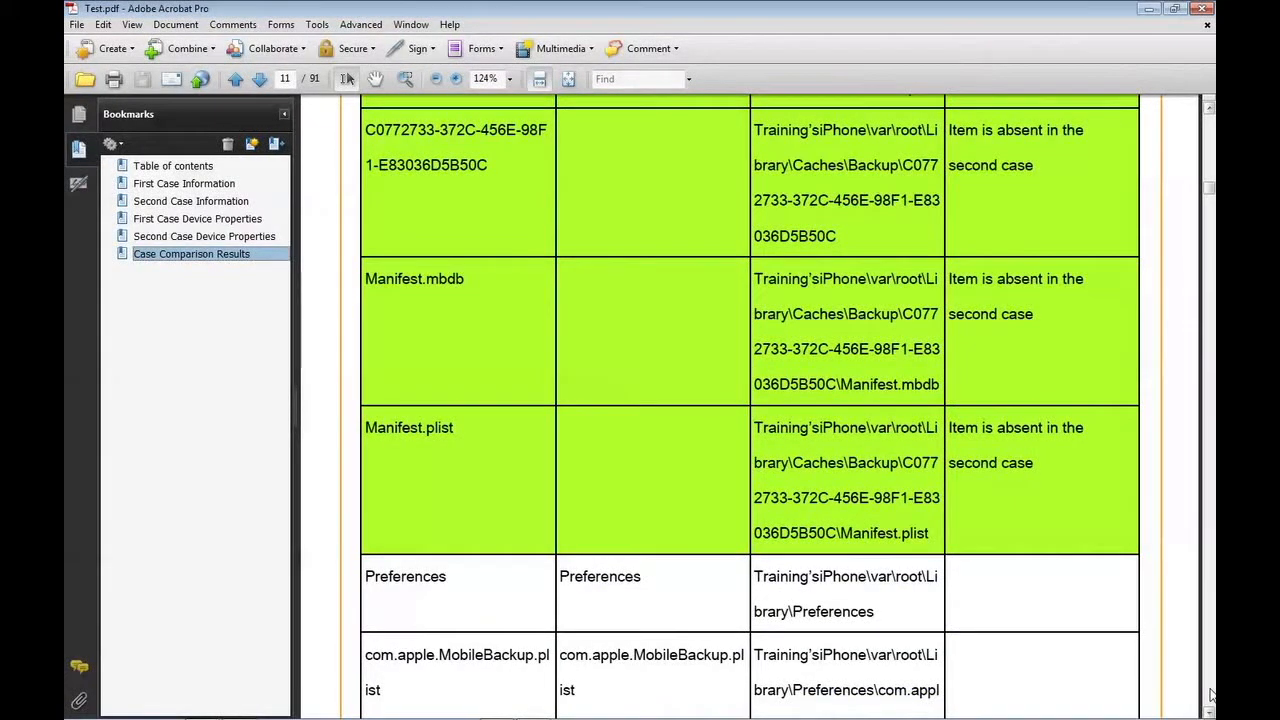
{"action": "left_click", "coordinate": [1211, 695]}
{"action": "left_click", "coordinate": [1211, 695]}
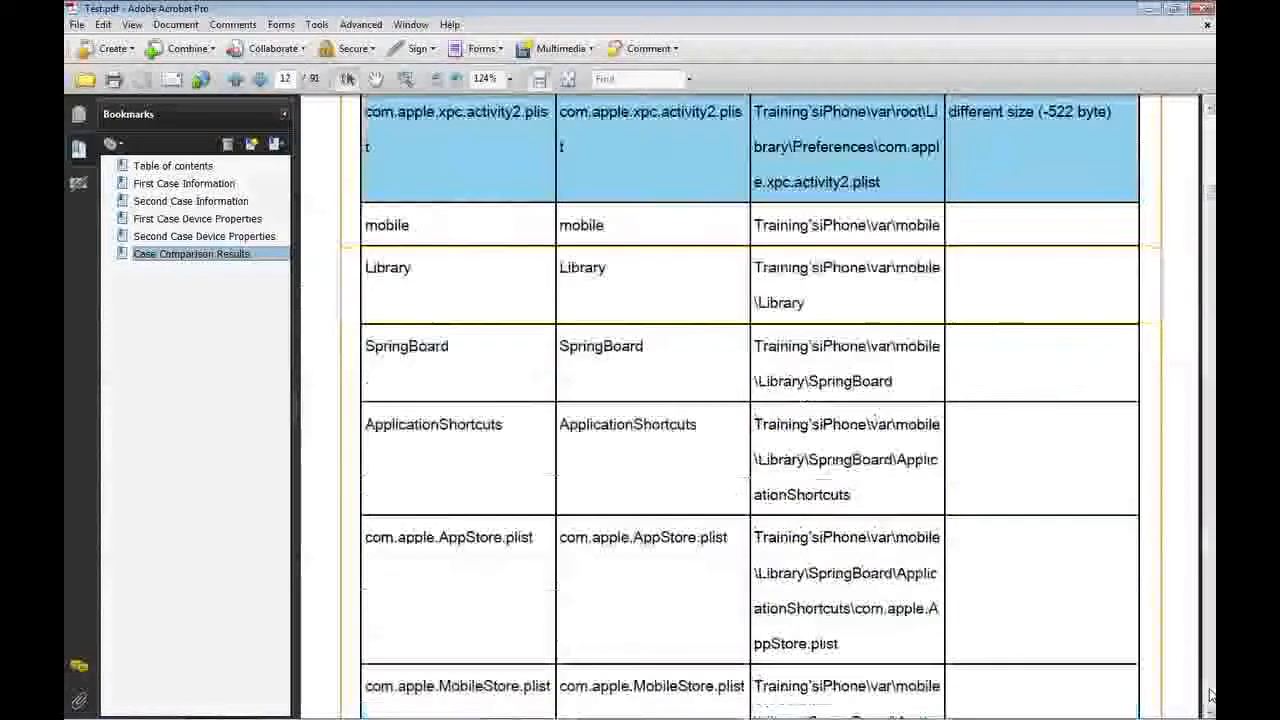